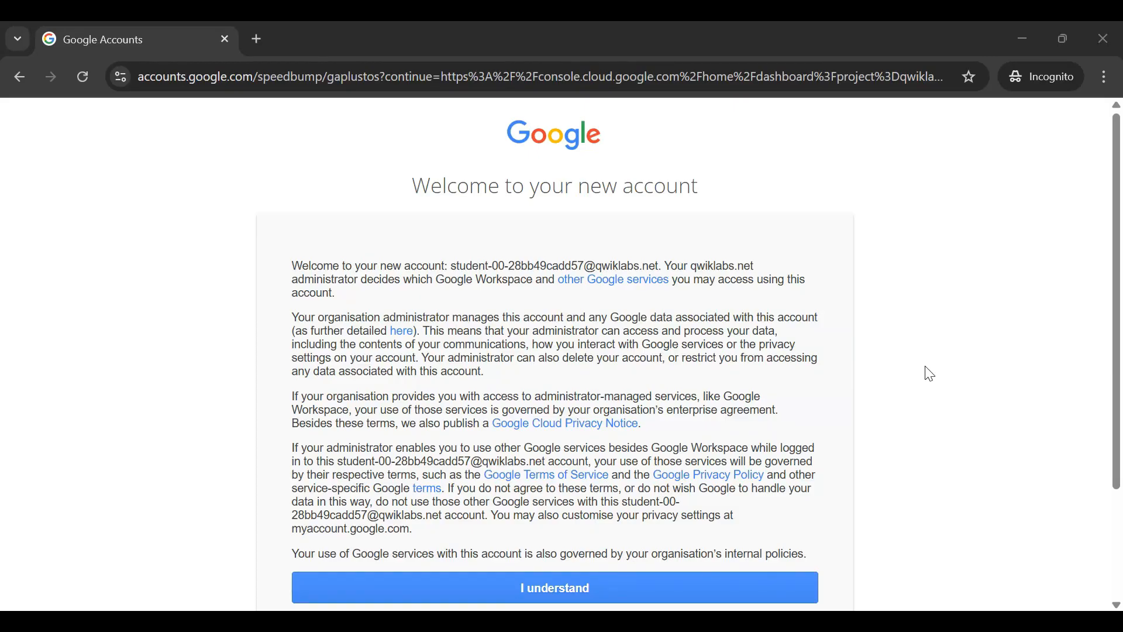
Acknowledge the new account notice and agree to the Google Cloud Platform Terms of Service, leaving email updates off.
{"action": "left_click", "coordinate": [571, 581]}
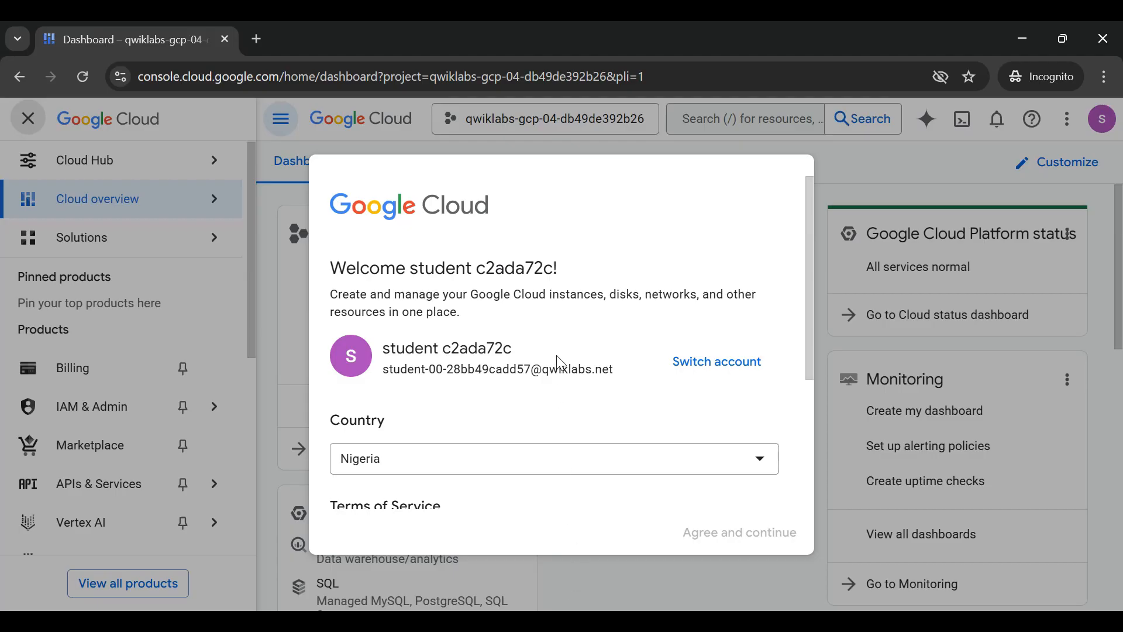
{"action": "scroll", "coordinate": [559, 364], "scroll_direction": "down", "scroll_amount": 3}
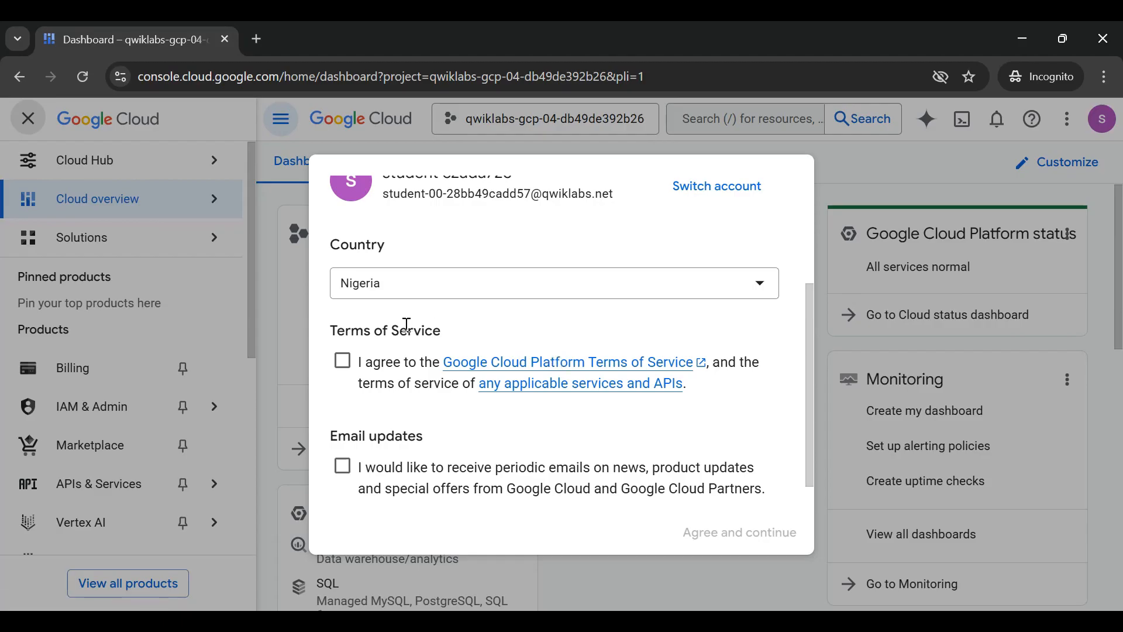
{"action": "left_click", "coordinate": [345, 363]}
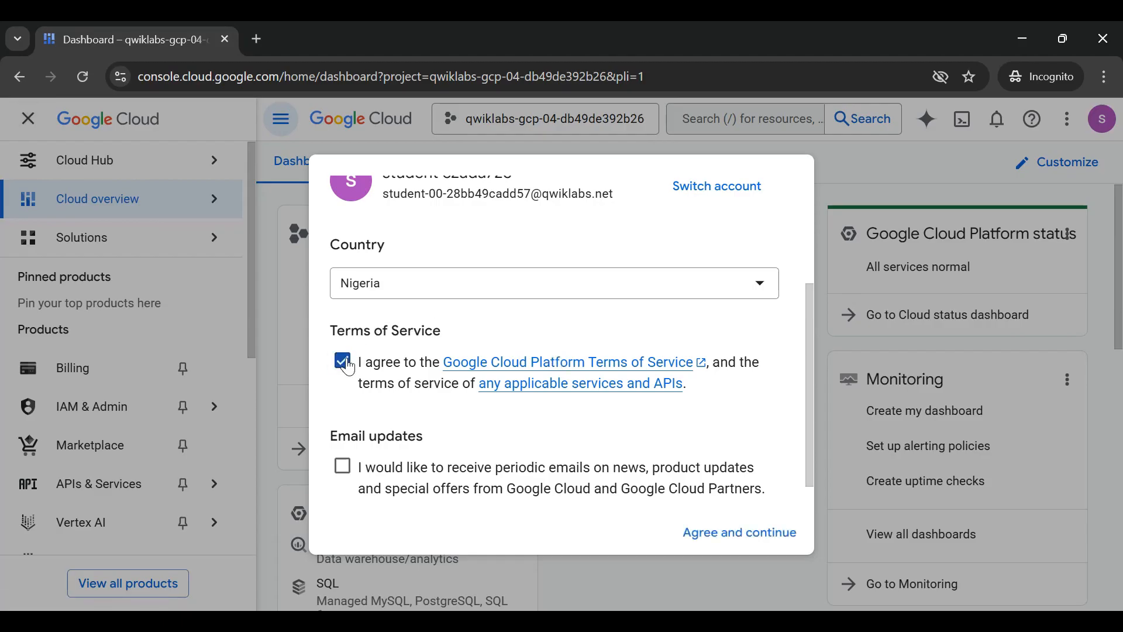
{"action": "left_click", "coordinate": [754, 534]}
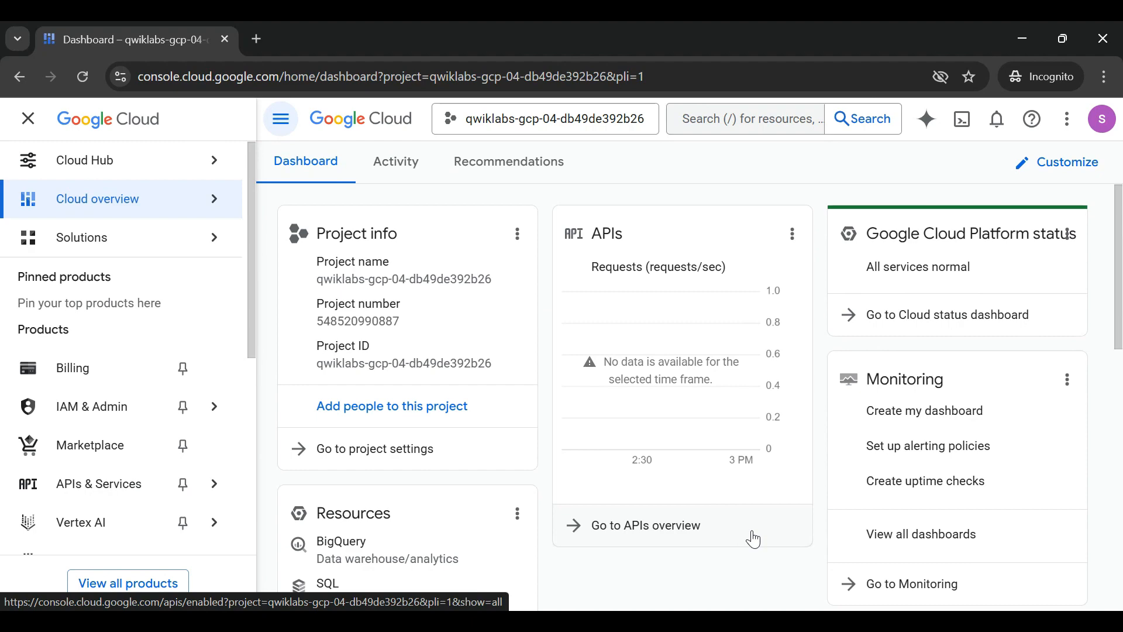
Open BigQuery from the Google Cloud product list and dismiss its welcome message.
{"action": "scroll", "coordinate": [442, 359], "scroll_direction": "down", "scroll_amount": 5}
{"action": "scroll", "coordinate": [441, 360], "scroll_direction": "up", "scroll_amount": 5}
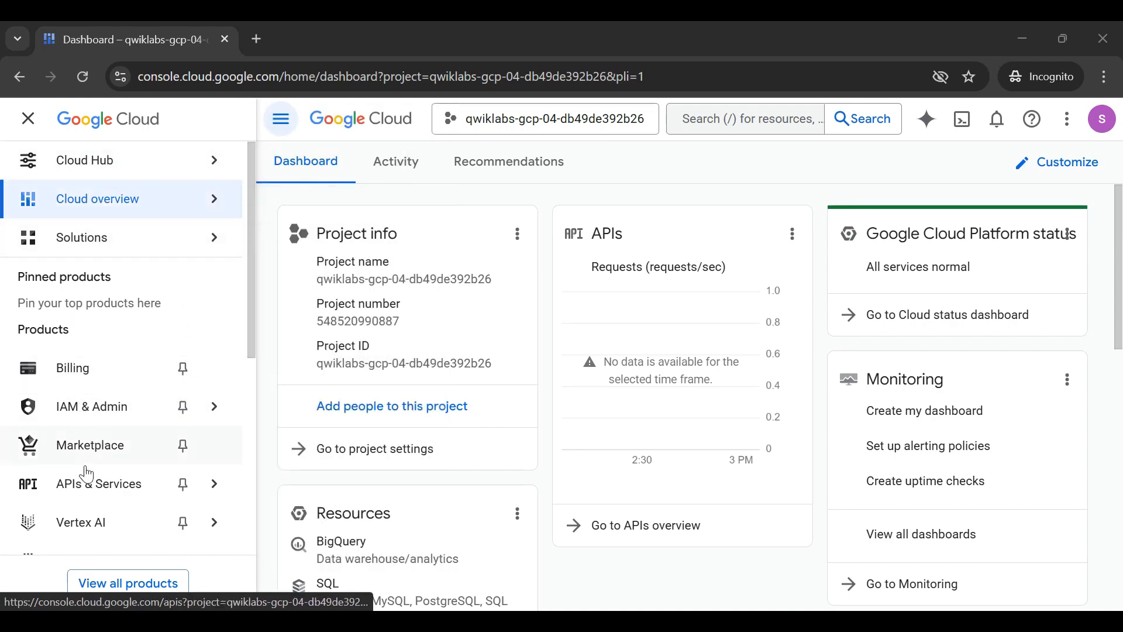
{"action": "mouse_move", "coordinate": [120, 198]}
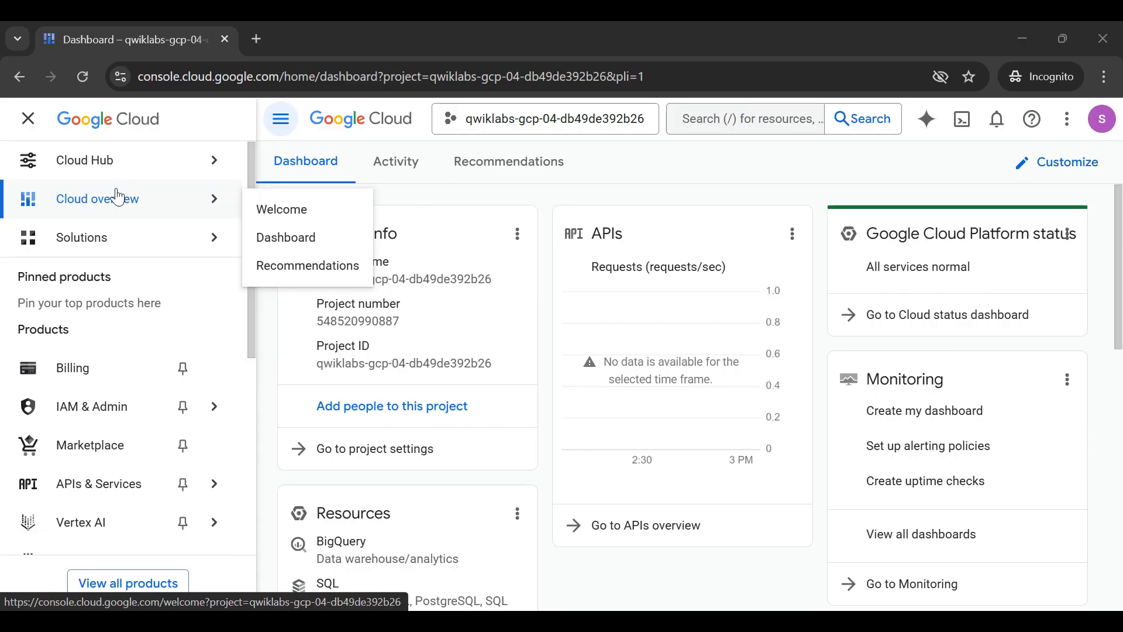
{"action": "scroll", "coordinate": [115, 224], "scroll_direction": "down", "scroll_amount": 5}
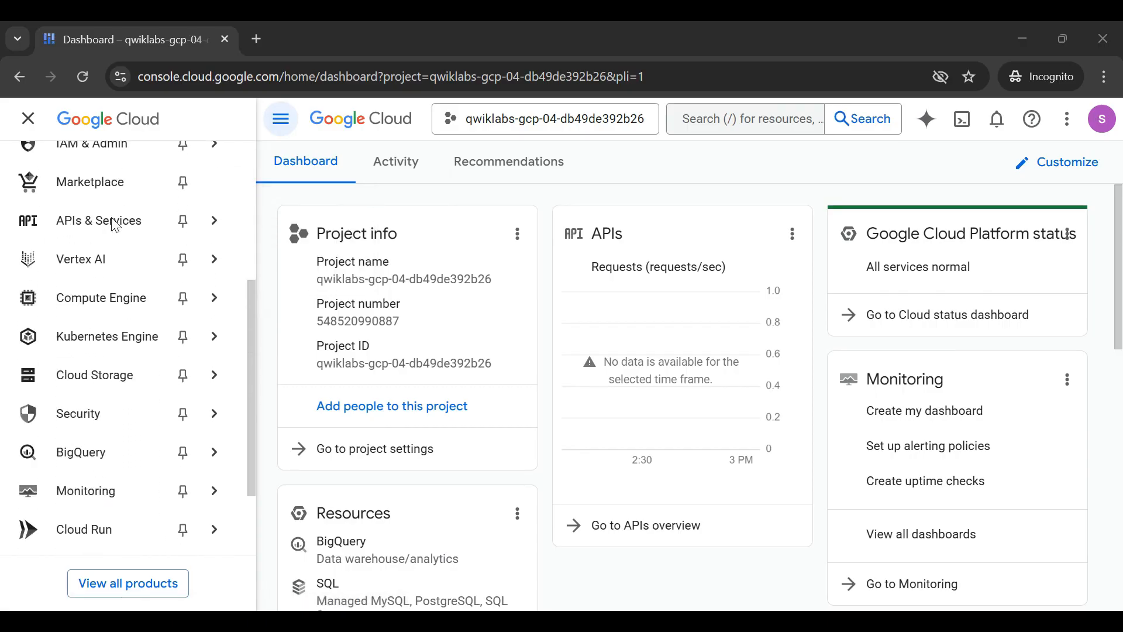
{"action": "scroll", "coordinate": [116, 224], "scroll_direction": "down", "scroll_amount": 2}
{"action": "left_click", "coordinate": [98, 344]}
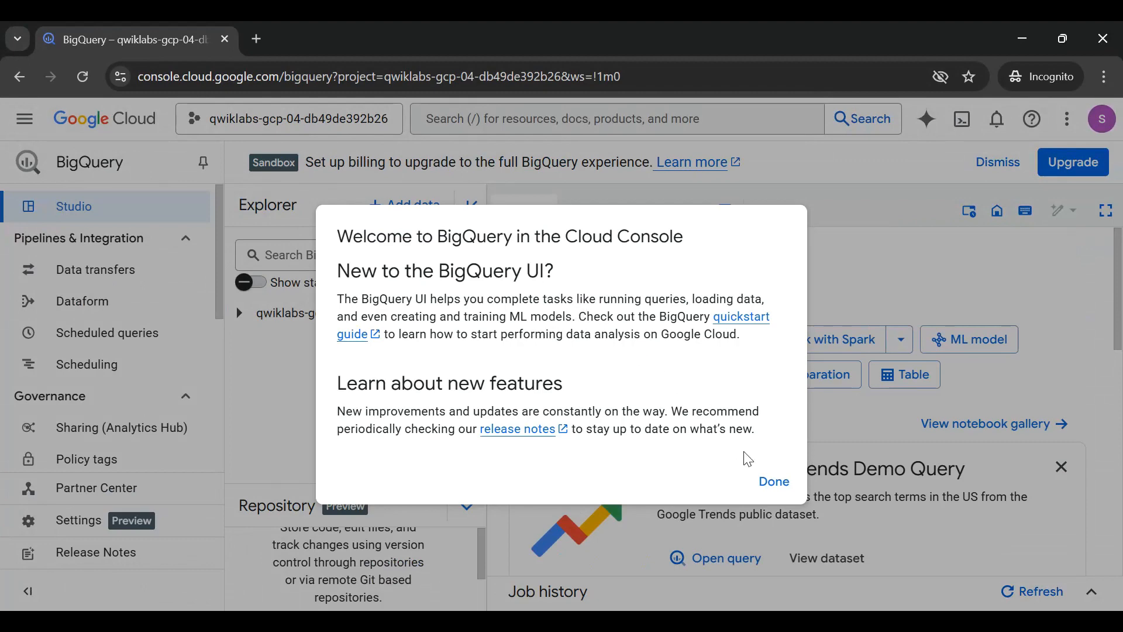
{"action": "left_click", "coordinate": [773, 483]}
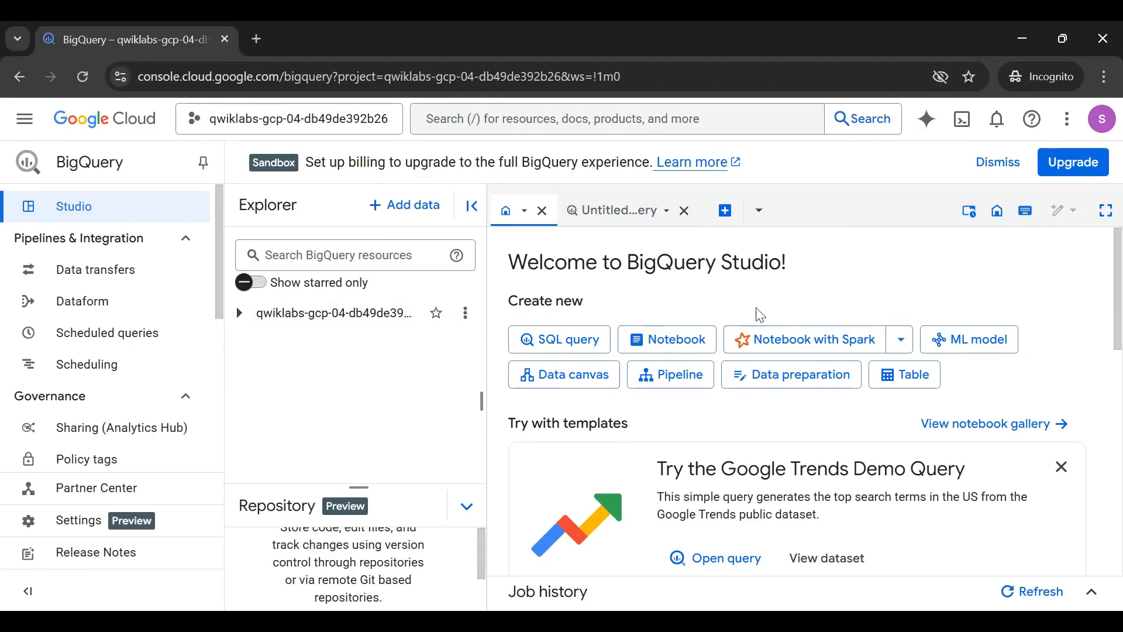
{"action": "left_click", "coordinate": [1078, 215]}
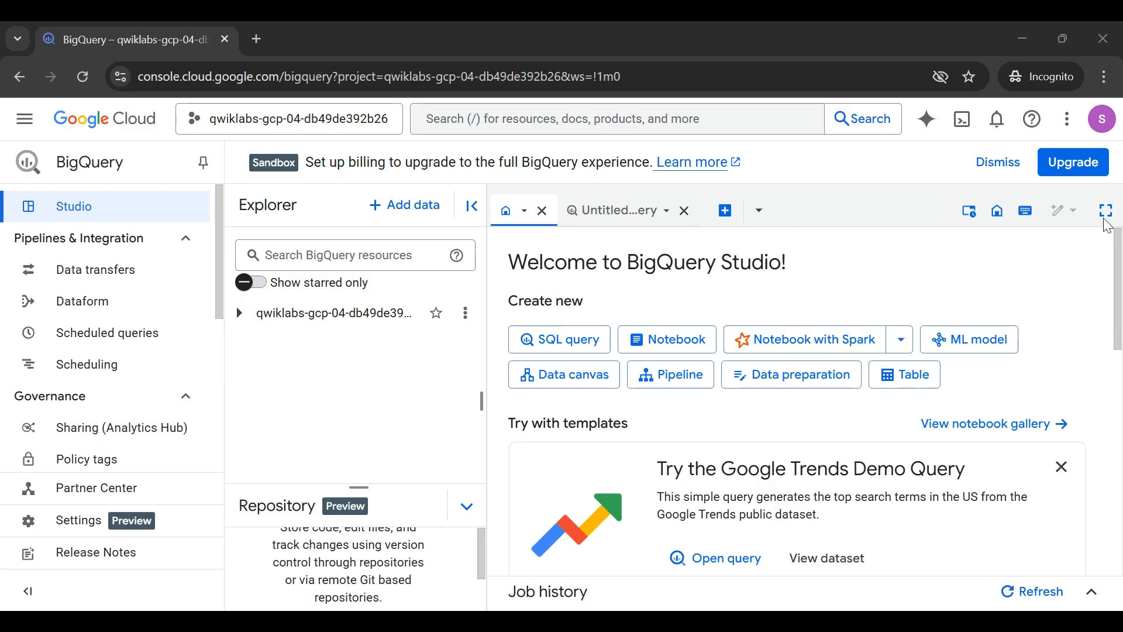
{"action": "mouse_move", "coordinate": [397, 184]}
{"action": "left_mouse_down"}
{"action": "mouse_move", "coordinate": [313, 181]}
{"action": "mouse_move", "coordinate": [244, 258]}
{"action": "mouse_move", "coordinate": [286, 356]}
{"action": "mouse_move", "coordinate": [446, 361]}
{"action": "mouse_move", "coordinate": [488, 258]}
{"action": "mouse_move", "coordinate": [446, 190]}
{"action": "mouse_move", "coordinate": [376, 188]}
{"action": "left_mouse_up"}
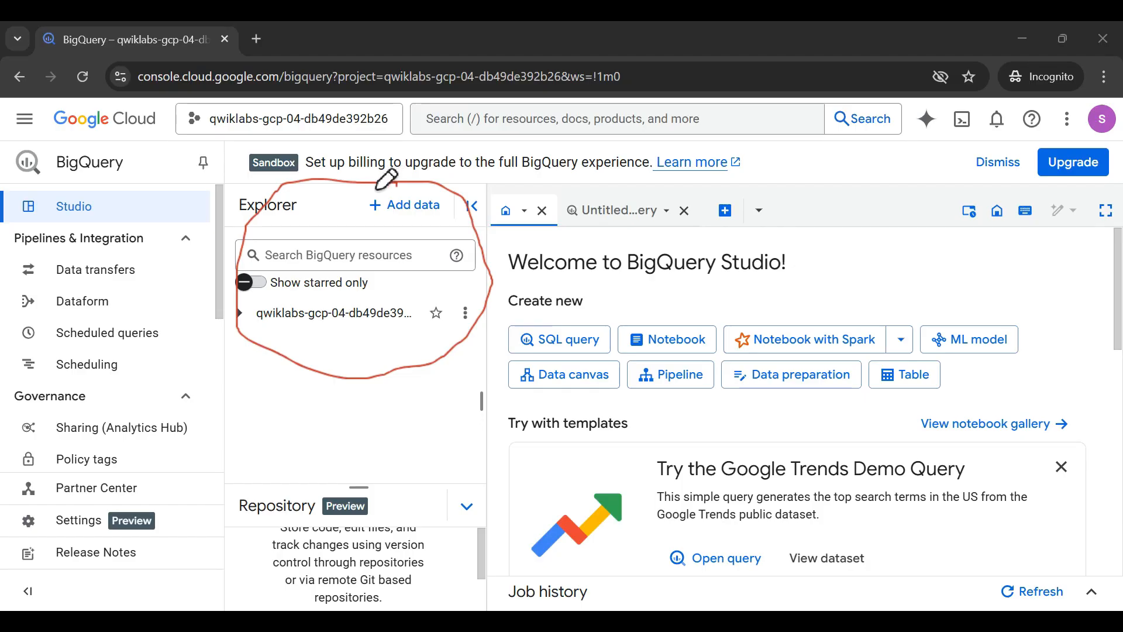
{"action": "key", "text": "Escape"}
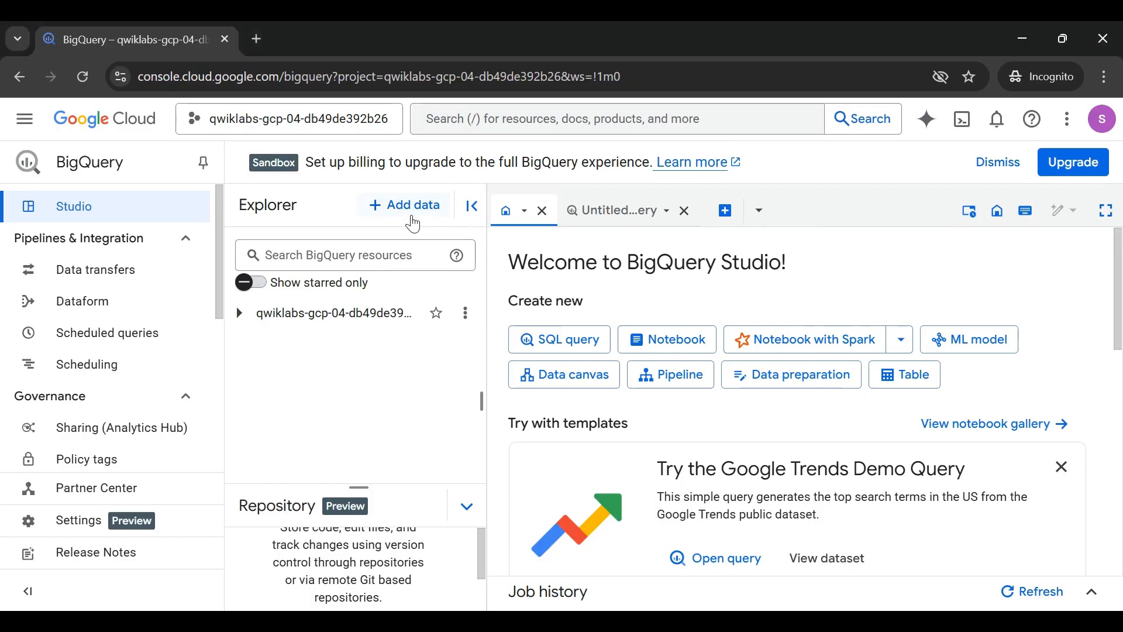
Star the project bigquery-public-data by name so that it is listed in the Explorer.
{"action": "left_click", "coordinate": [413, 223]}
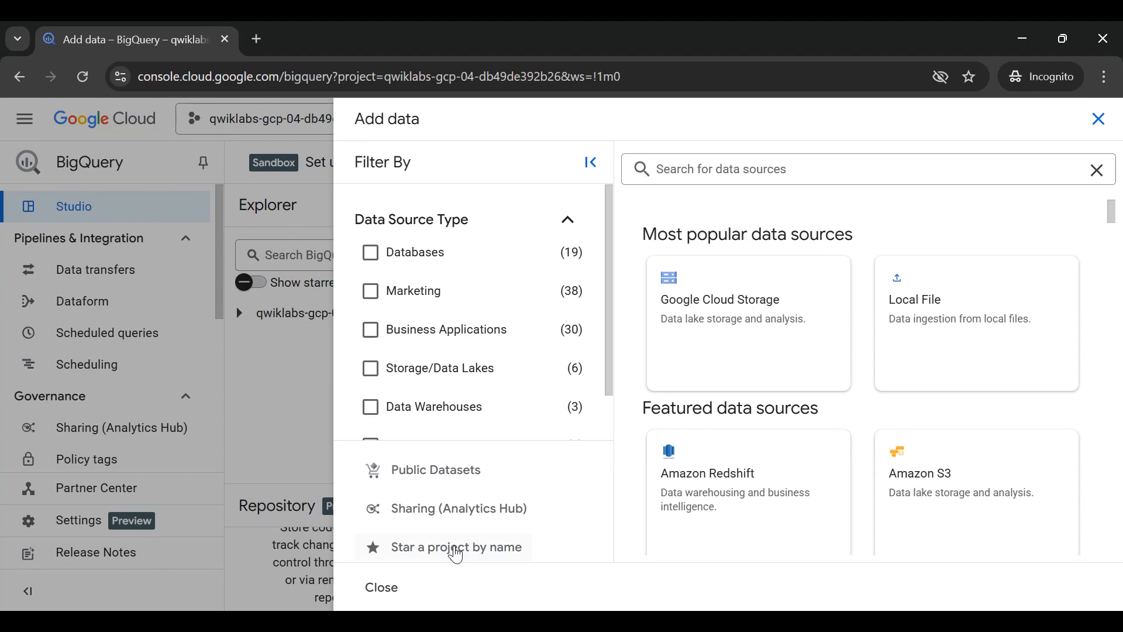
{"action": "left_click", "coordinate": [457, 550]}
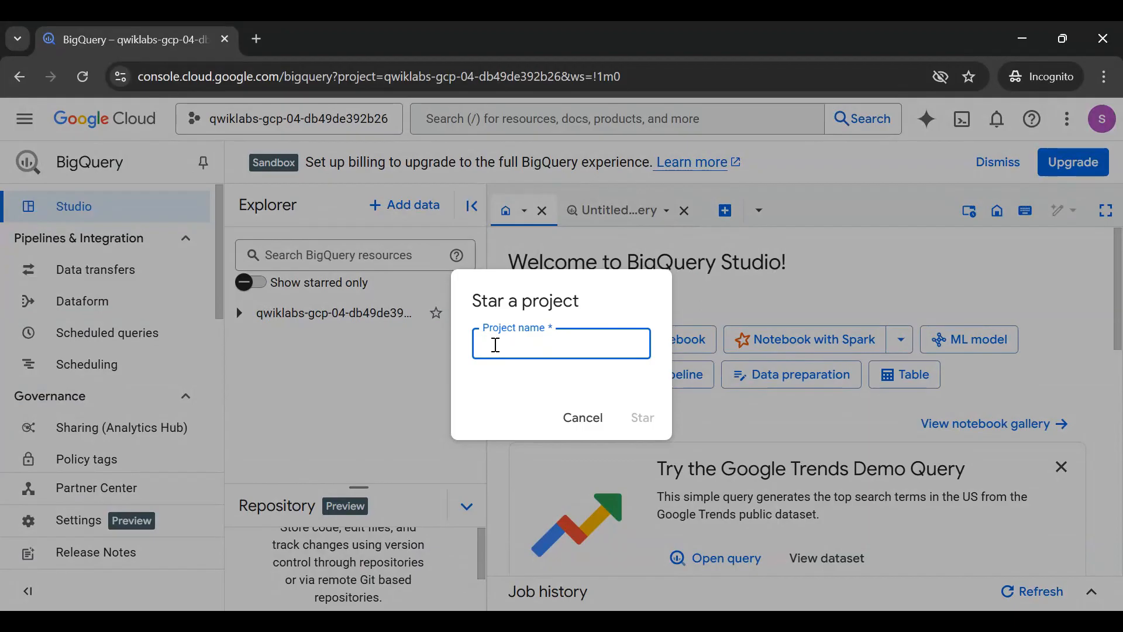
{"action": "type", "text": "big"}
{"action": "type", "text": "-que"}
{"action": "type", "text": "ry"}
{"action": "key", "text": "BackSpace"}
{"action": "key", "text": "BackSpace"}
{"action": "key", "text": "BackSpace"}
{"action": "key", "text": "BackSpace"}
{"action": "key", "text": "BackSpace"}
{"action": "key", "text": "BackSpace"}
{"action": "type", "text": "query-"}
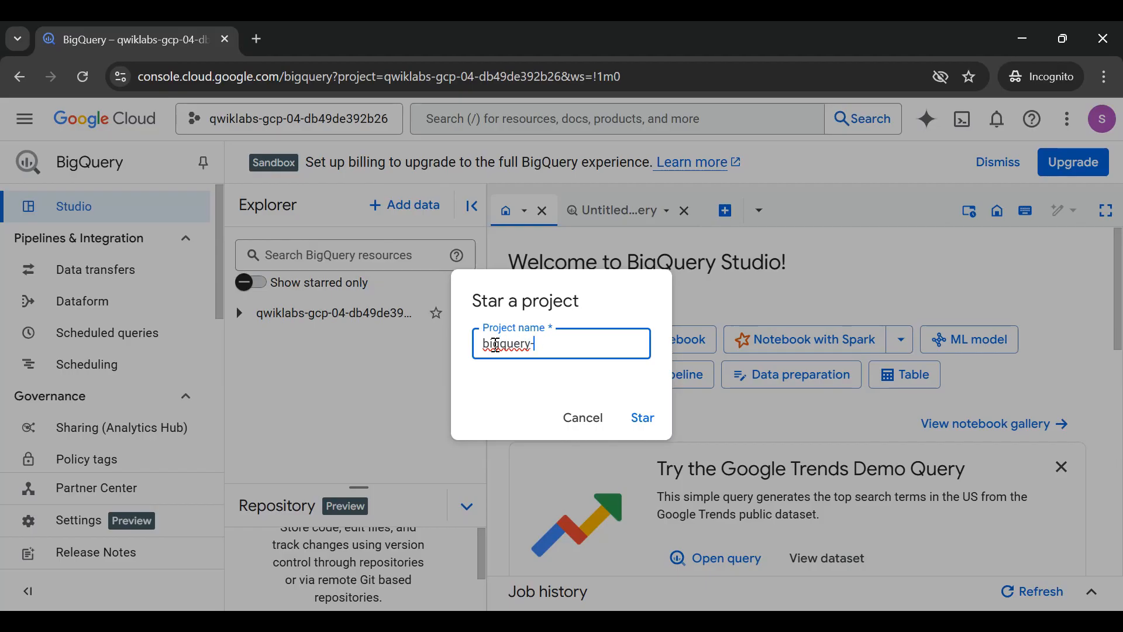
{"action": "type", "text": "public-data"}
{"action": "left_click", "coordinate": [644, 421]}
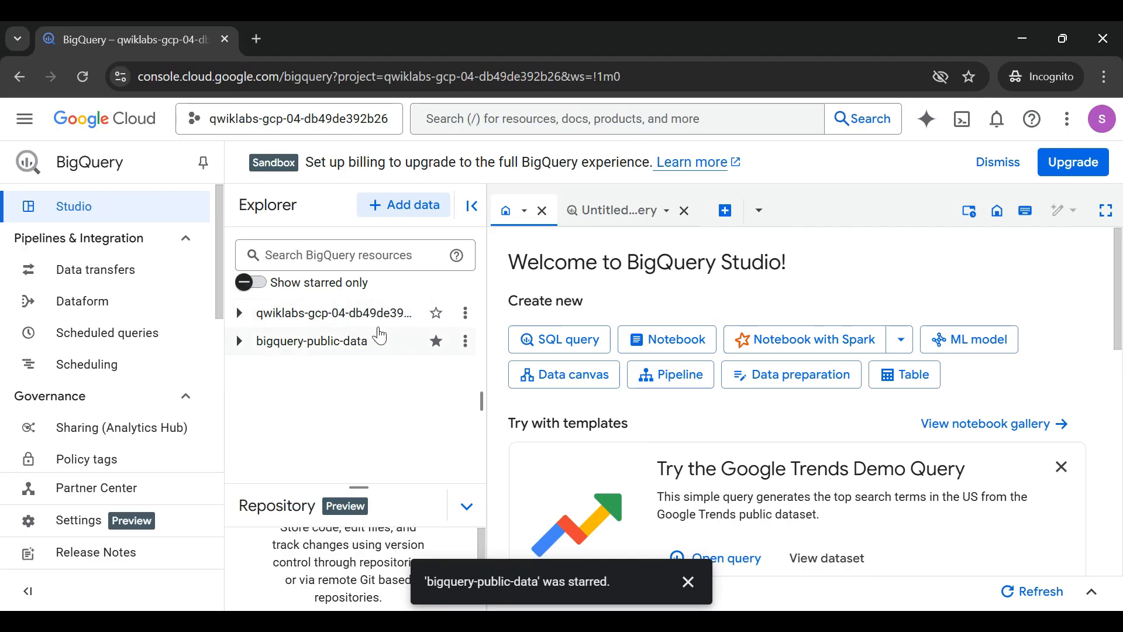
Expand the bigquery-public-data project and look through its list of public datasets.
{"action": "left_click", "coordinate": [239, 343]}
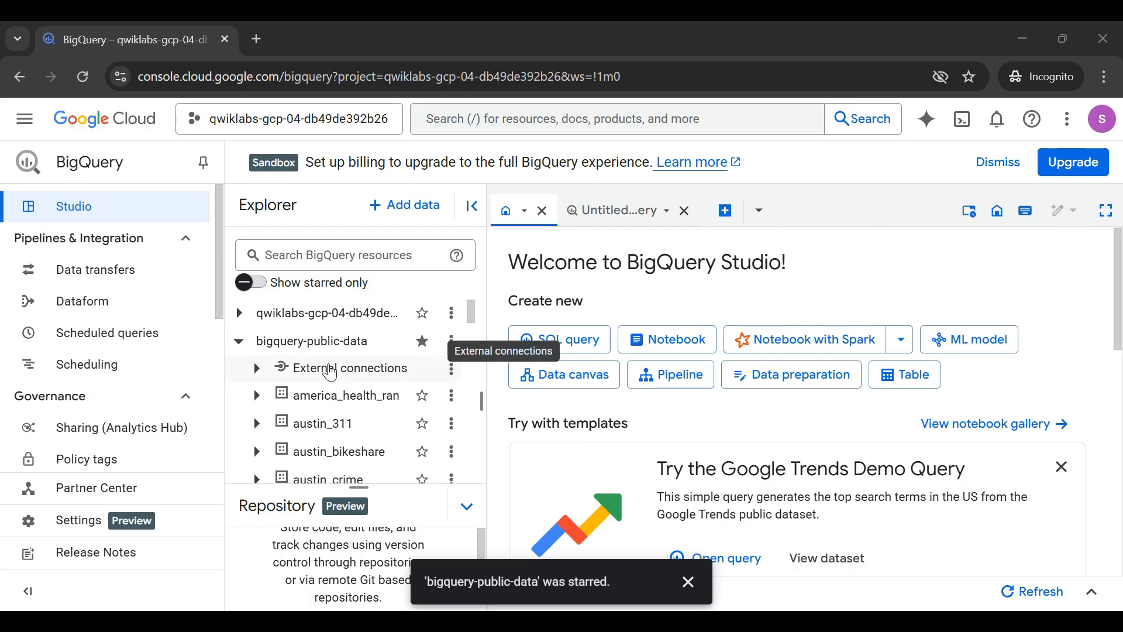
{"action": "scroll", "coordinate": [331, 374], "scroll_direction": "down", "scroll_amount": 3}
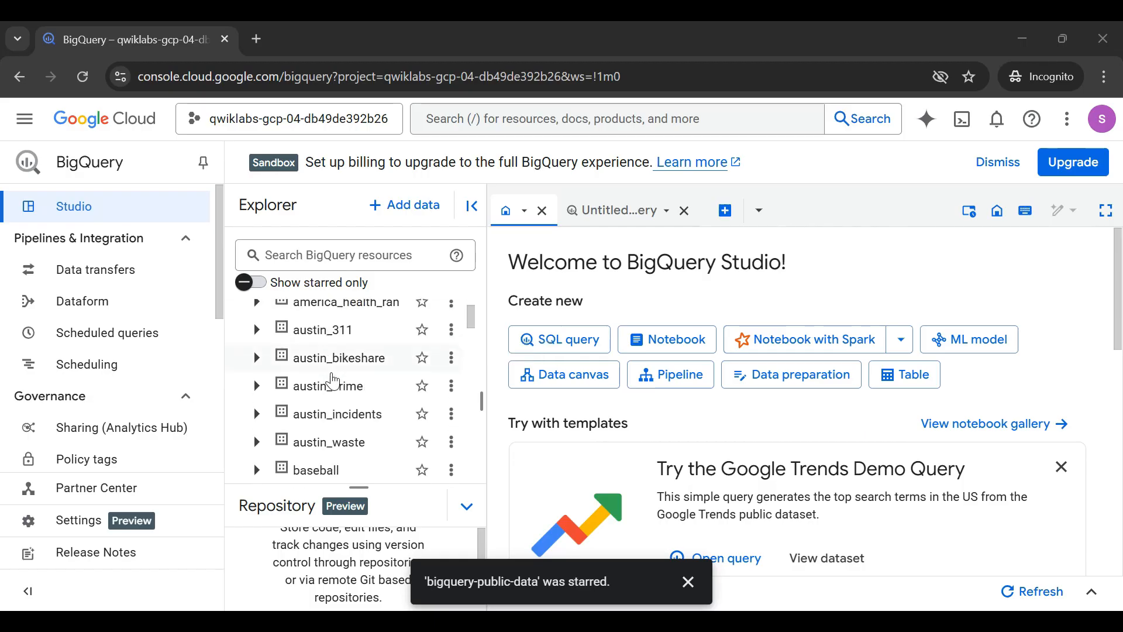
{"action": "scroll", "coordinate": [333, 381], "scroll_direction": "down", "scroll_amount": 8}
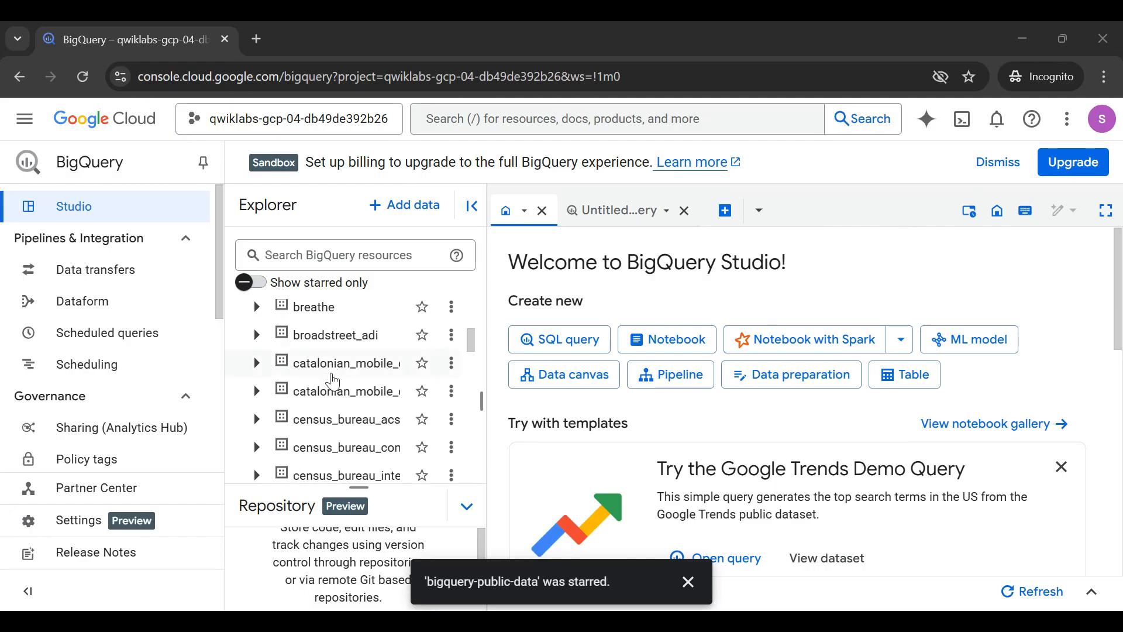
{"action": "scroll", "coordinate": [333, 381], "scroll_direction": "down", "scroll_amount": 10}
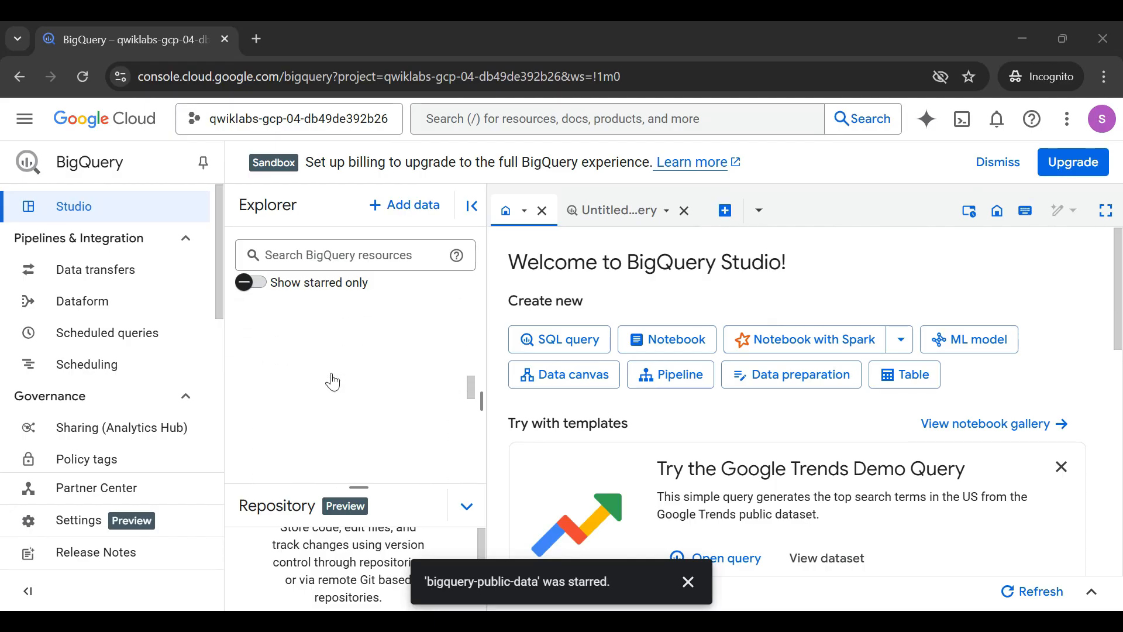
{"action": "scroll", "coordinate": [333, 381], "scroll_direction": "down", "scroll_amount": 5}
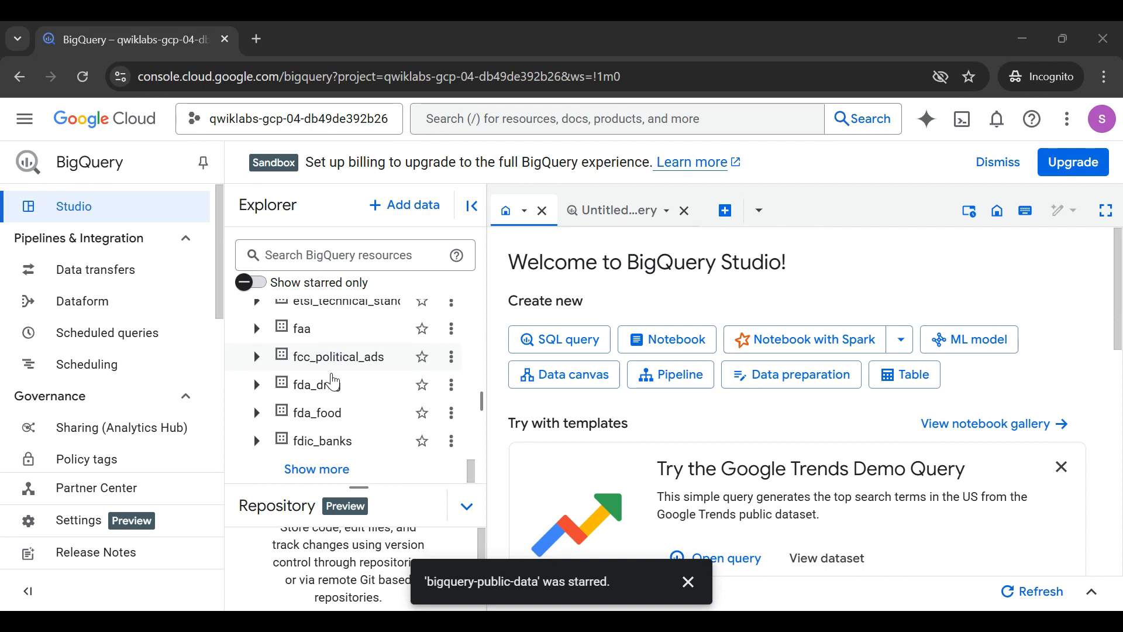
{"action": "scroll", "coordinate": [333, 382], "scroll_direction": "up", "scroll_amount": 8}
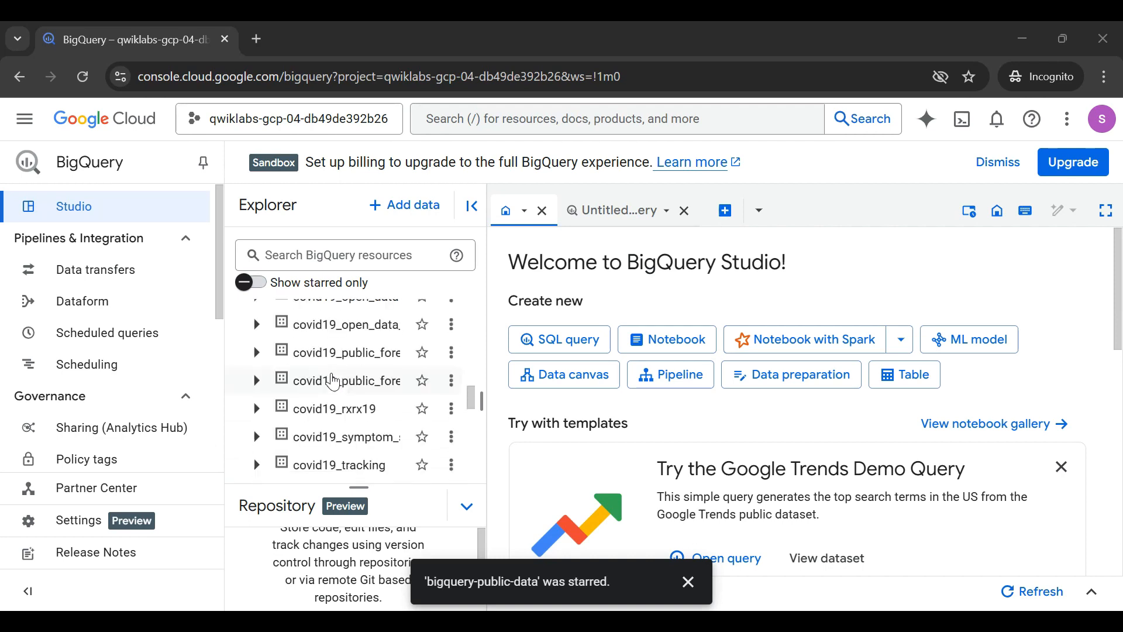
{"action": "scroll", "coordinate": [333, 382], "scroll_direction": "up", "scroll_amount": 5}
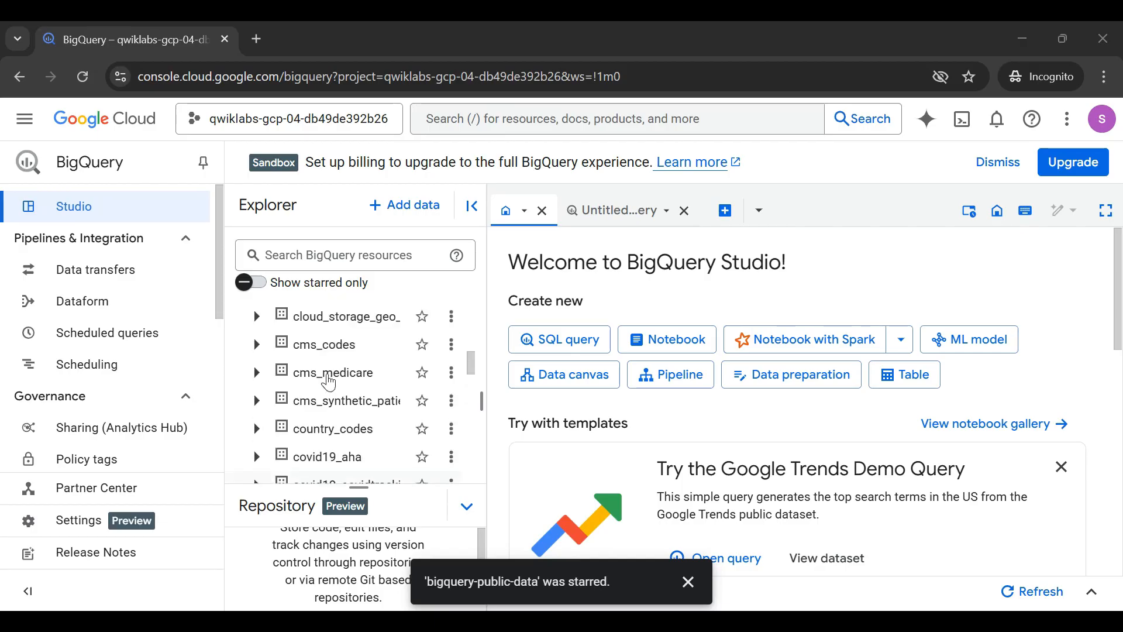
Search the BigQuery resources for usa_names and open the dataset's usa_1910_2013 table.
{"action": "left_click", "coordinate": [298, 261]}
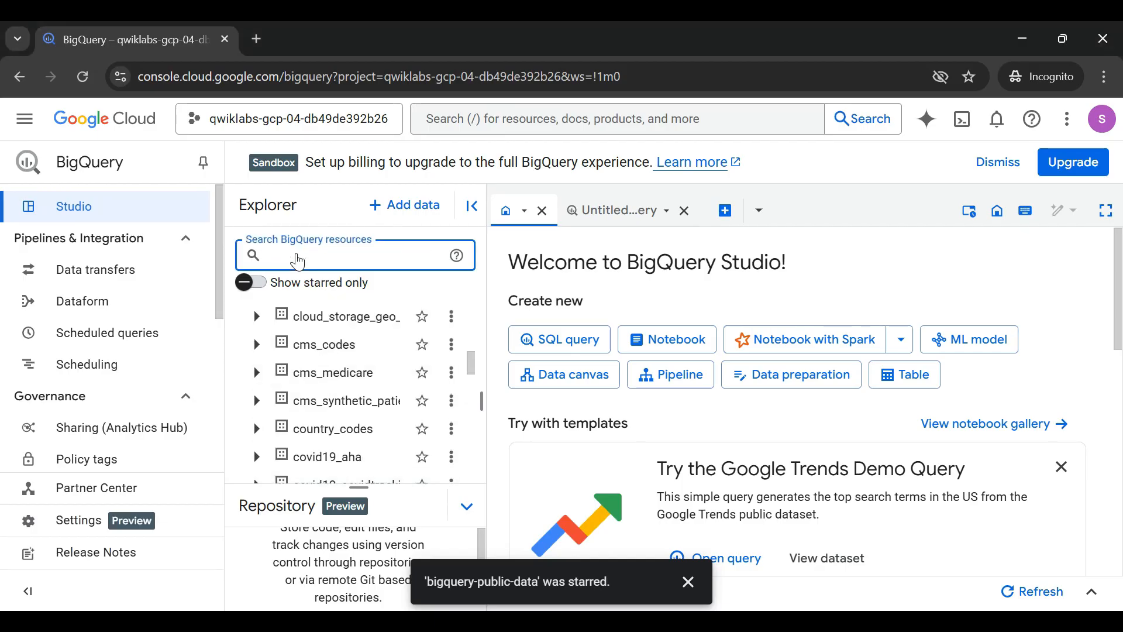
{"action": "type", "text": "u"}
{"action": "key", "text": "BackSpace"}
{"action": "type", "text": "usa_names"}
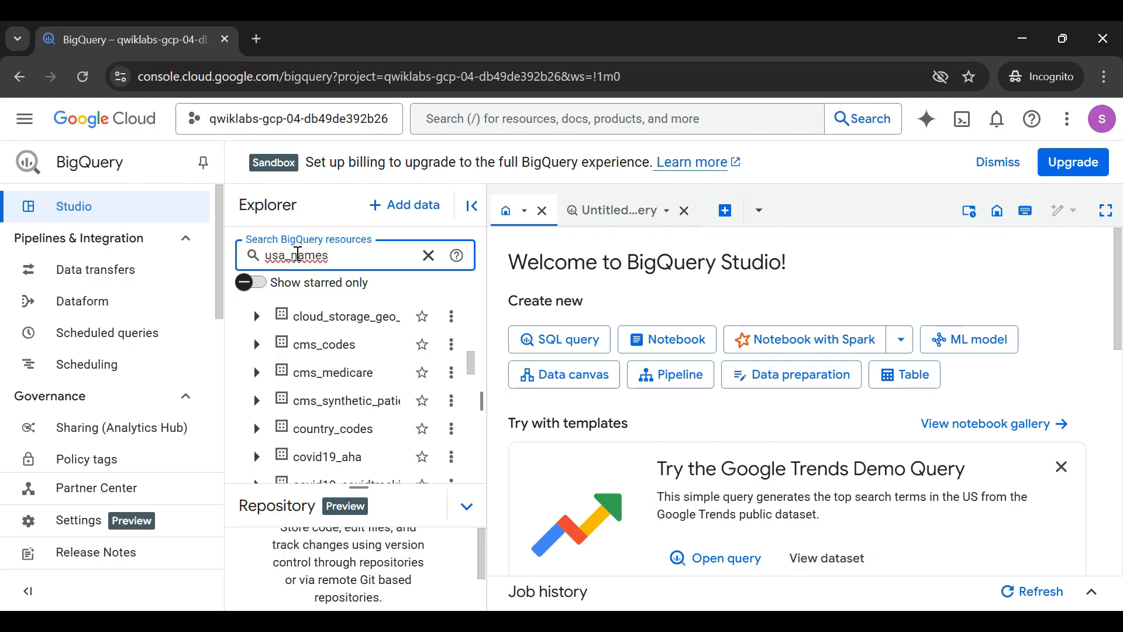
{"action": "key", "text": "Return"}
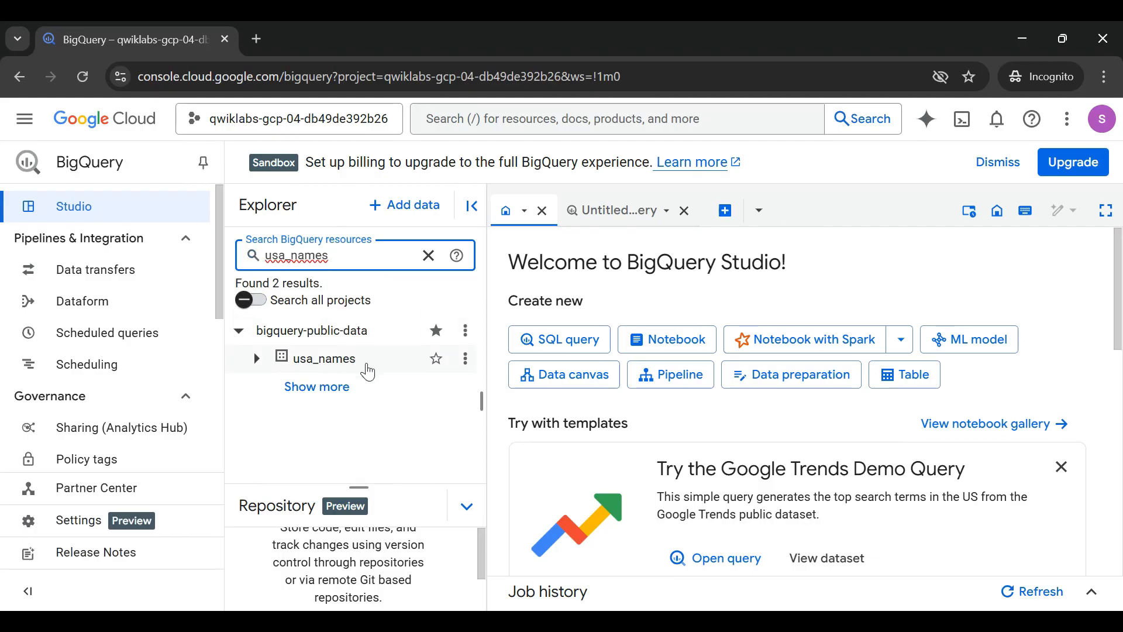
{"action": "left_click", "coordinate": [259, 362]}
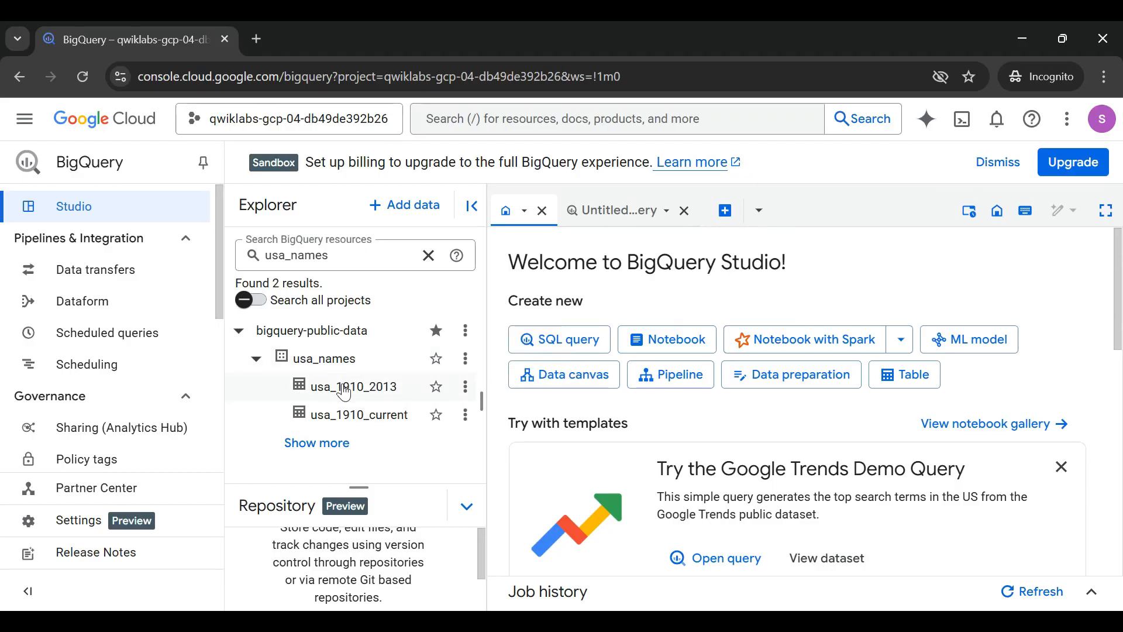
{"action": "left_click", "coordinate": [394, 399]}
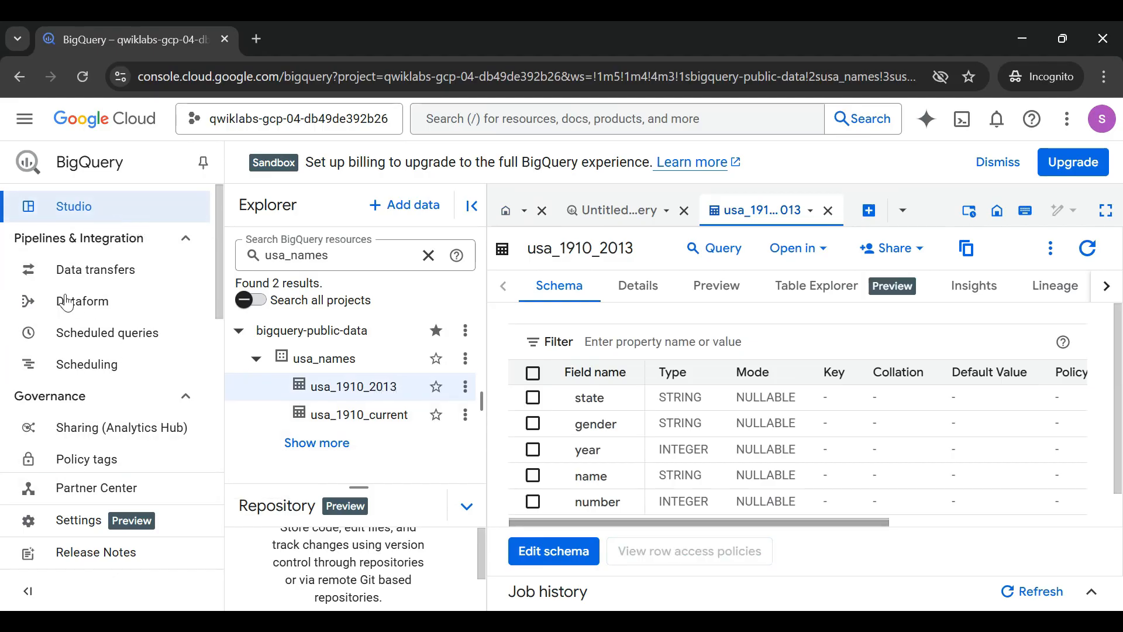
Collapse the BigQuery navigation and the Explorer, and preview the data rows of the usa_1910_2013 table.
{"action": "left_click", "coordinate": [27, 591]}
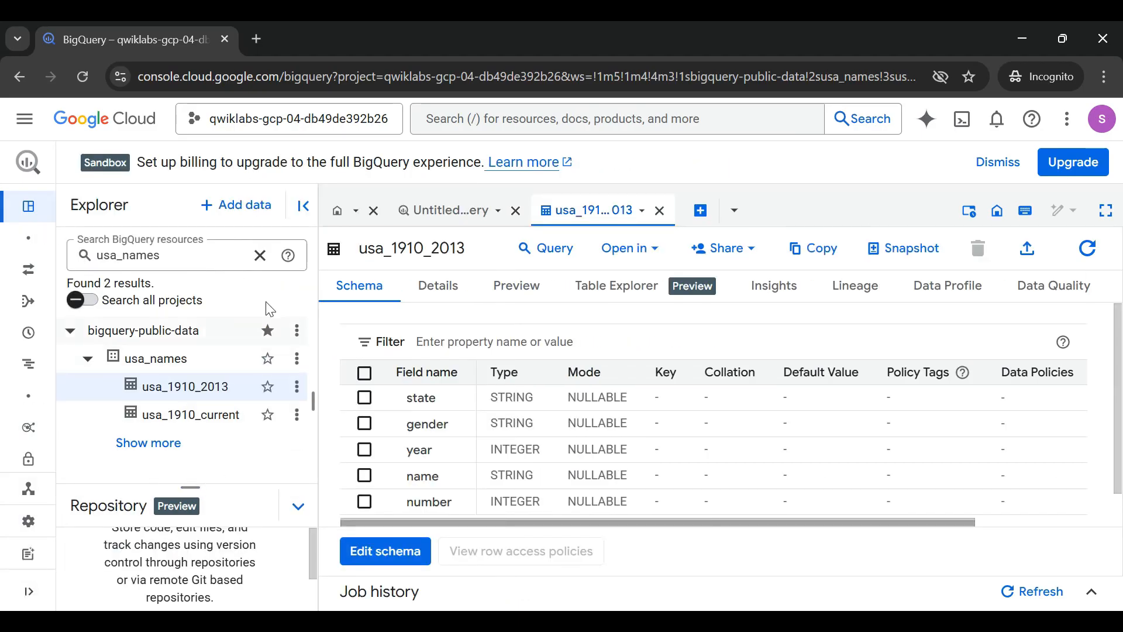
{"action": "left_click", "coordinate": [304, 208]}
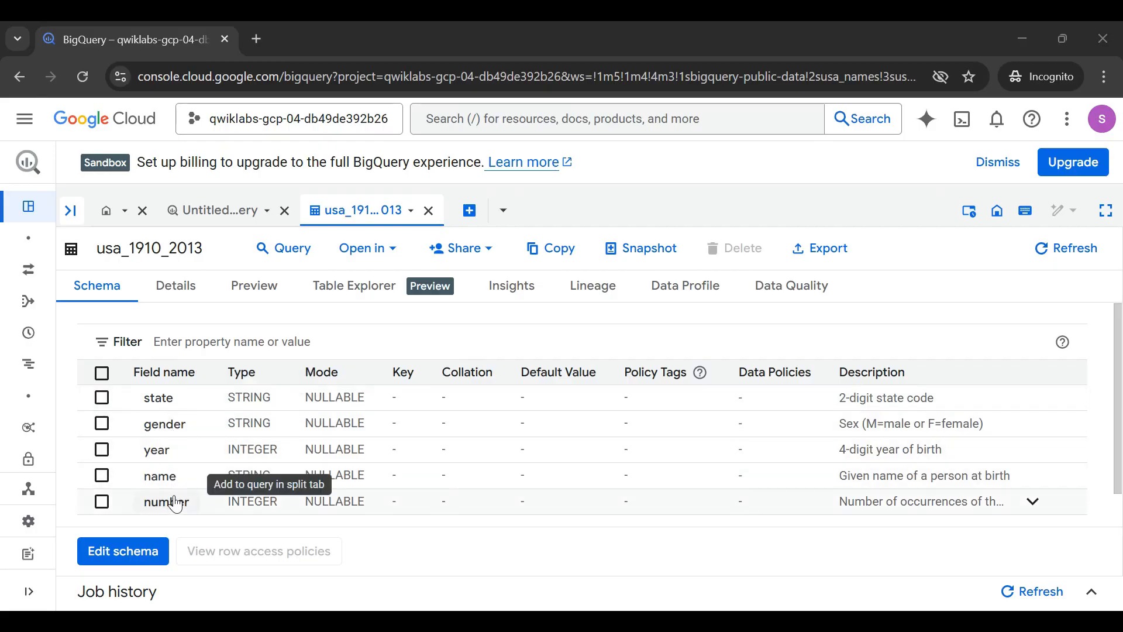
{"action": "left_click", "coordinate": [248, 293]}
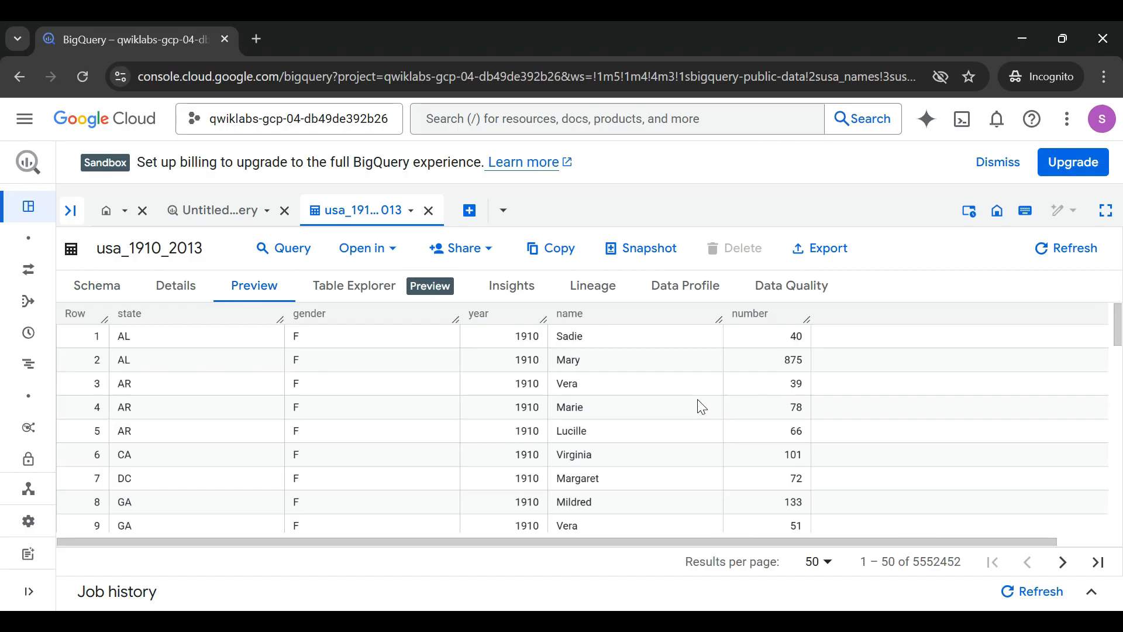
Write a new query on the table selecting name, gender and SUM(number) AS total, grouped by name and gender, ordered by total DESC, limited to 10.
{"action": "left_click", "coordinate": [284, 249]}
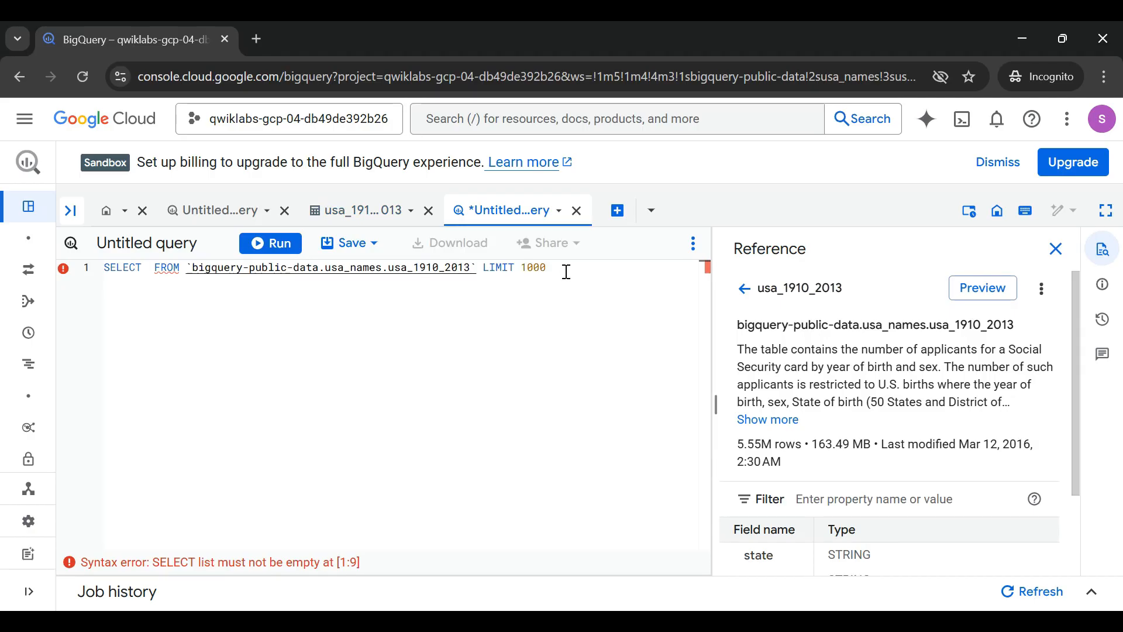
{"action": "key", "text": "ctrl+a"}
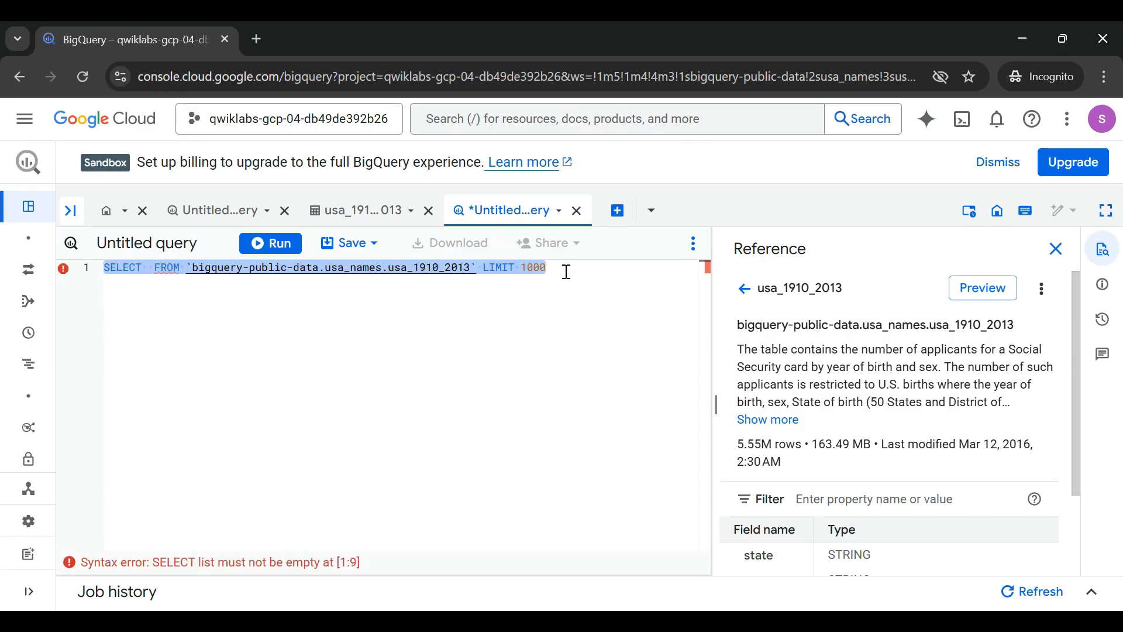
{"action": "type", "text": "SELECT   name, gender,   SUM(number) AS total FROM   `bigquery-public-data.usa_names.usa_1910_2013` GROUP BY   name, gender ORDER BY   total DESC LIMIT   10"}
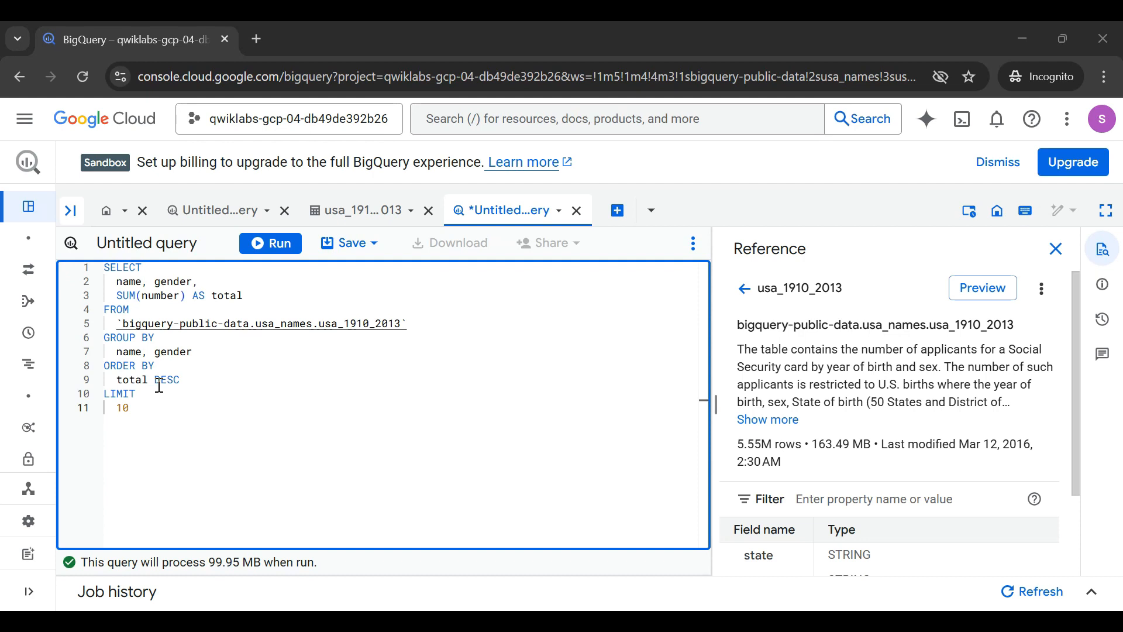
{"action": "left_click_drag", "start_coordinate": [147, 408], "coordinate": [105, 267]}
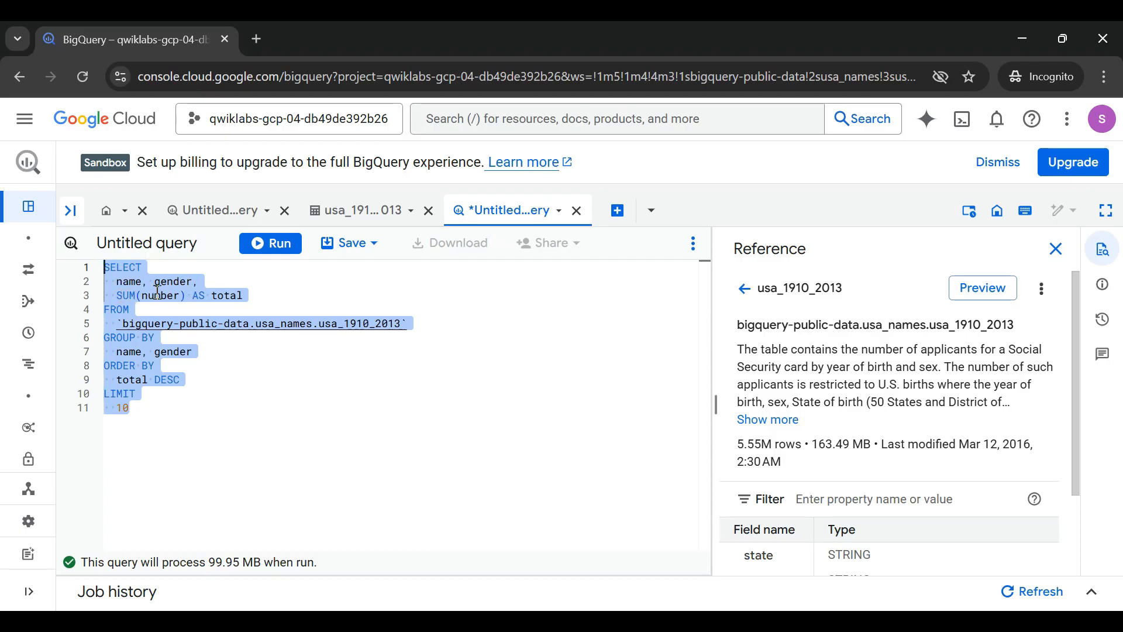
Examine the query's SUM(number) AS total expression and its FROM and GROUP BY clauses.
{"action": "double_click", "coordinate": [228, 296]}
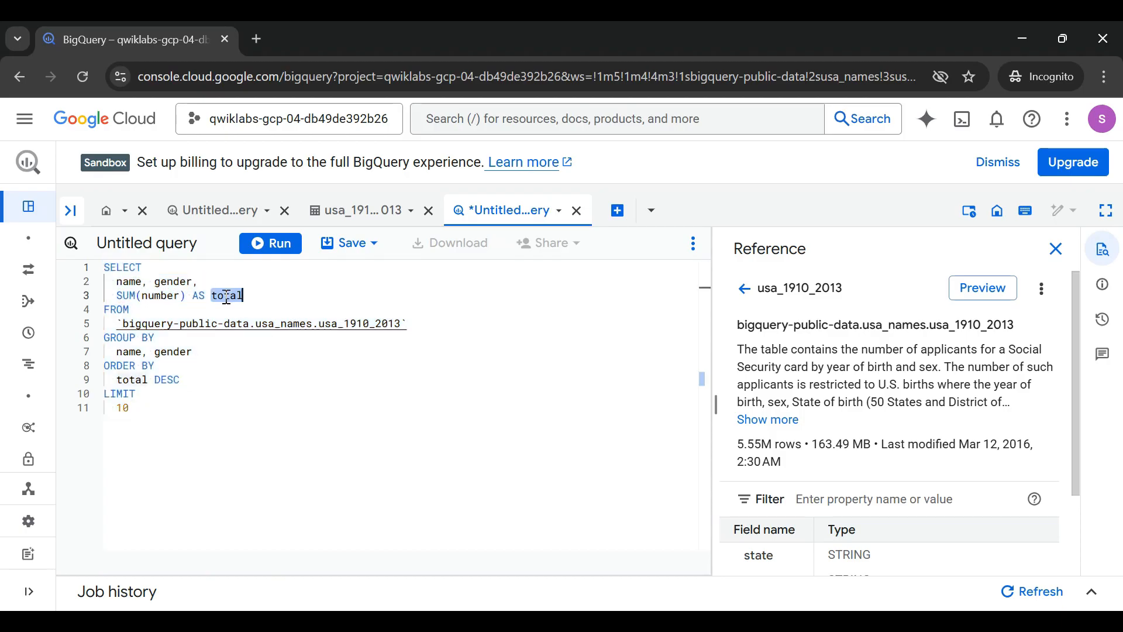
{"action": "double_click", "coordinate": [117, 310]}
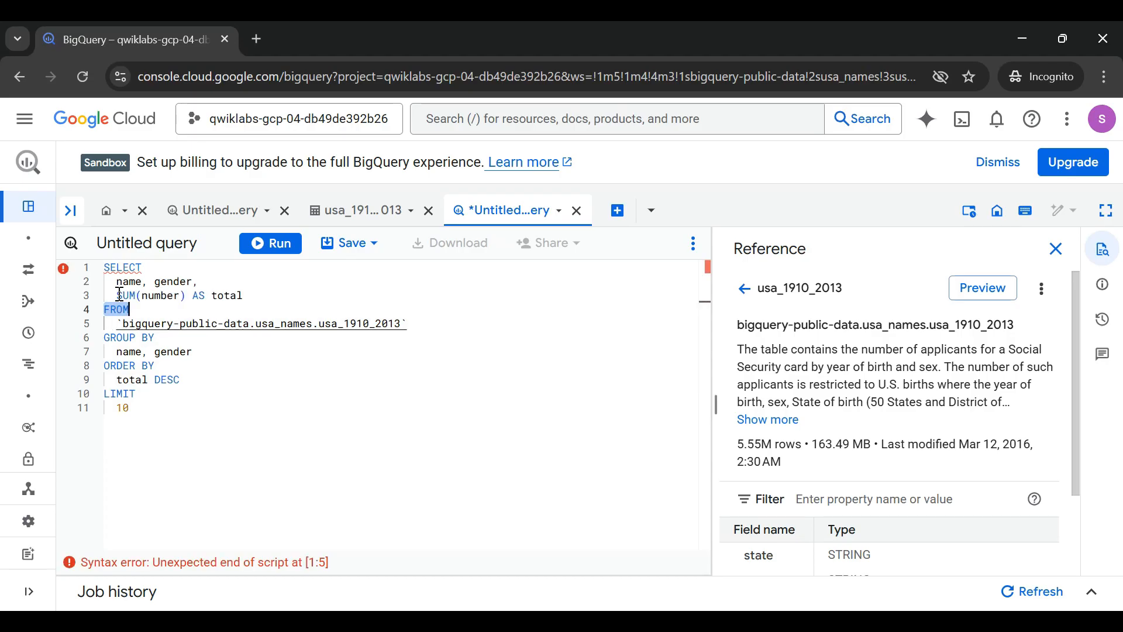
{"action": "left_click_drag", "start_coordinate": [119, 293], "coordinate": [243, 296]}
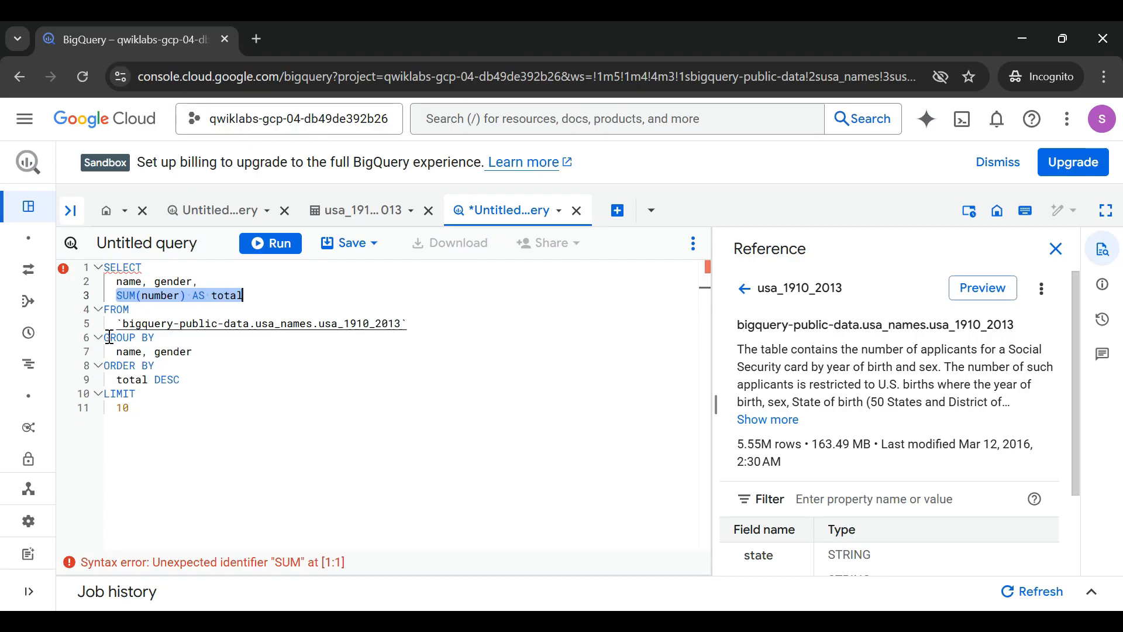
{"action": "left_click_drag", "start_coordinate": [109, 338], "coordinate": [155, 338]}
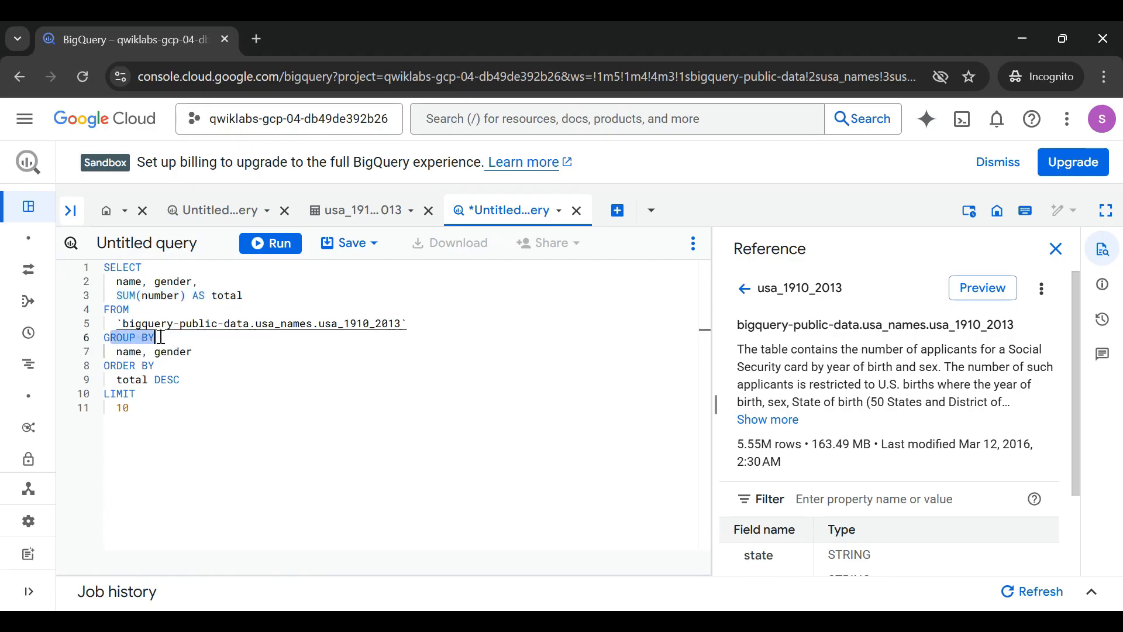
{"action": "double_click", "coordinate": [129, 352]}
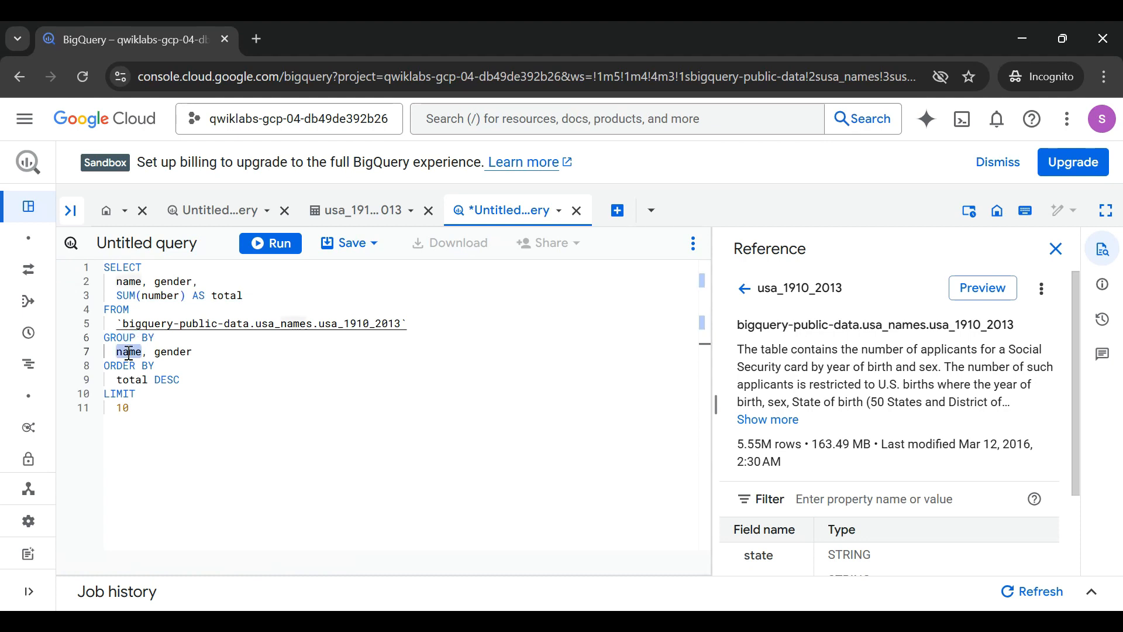
{"action": "left_click", "coordinate": [129, 353]}
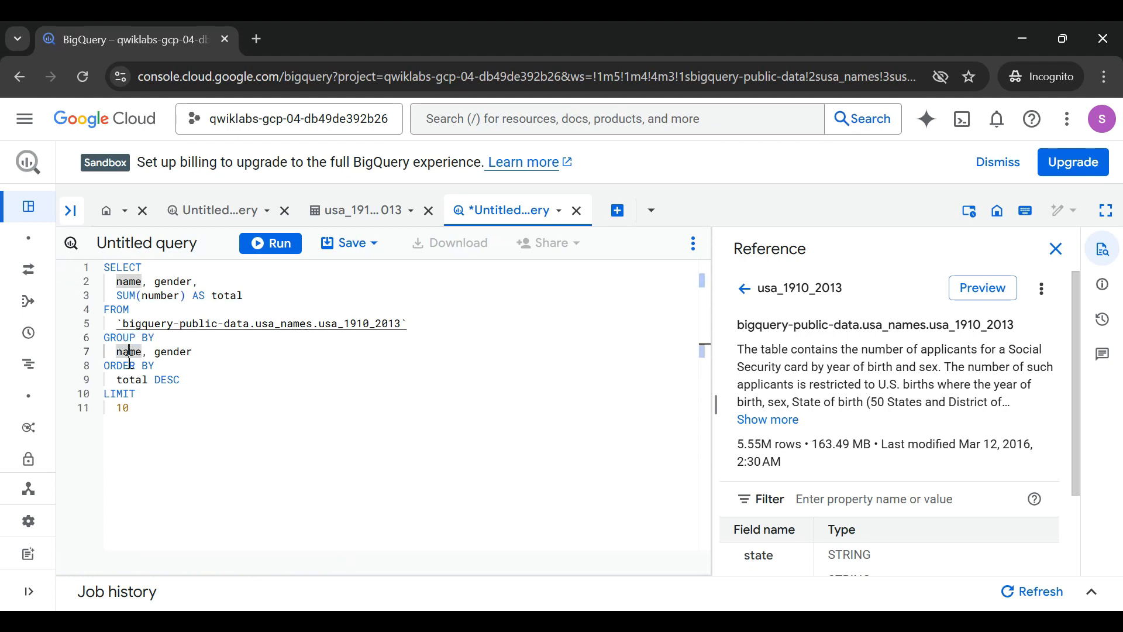
{"action": "double_click", "coordinate": [219, 296]}
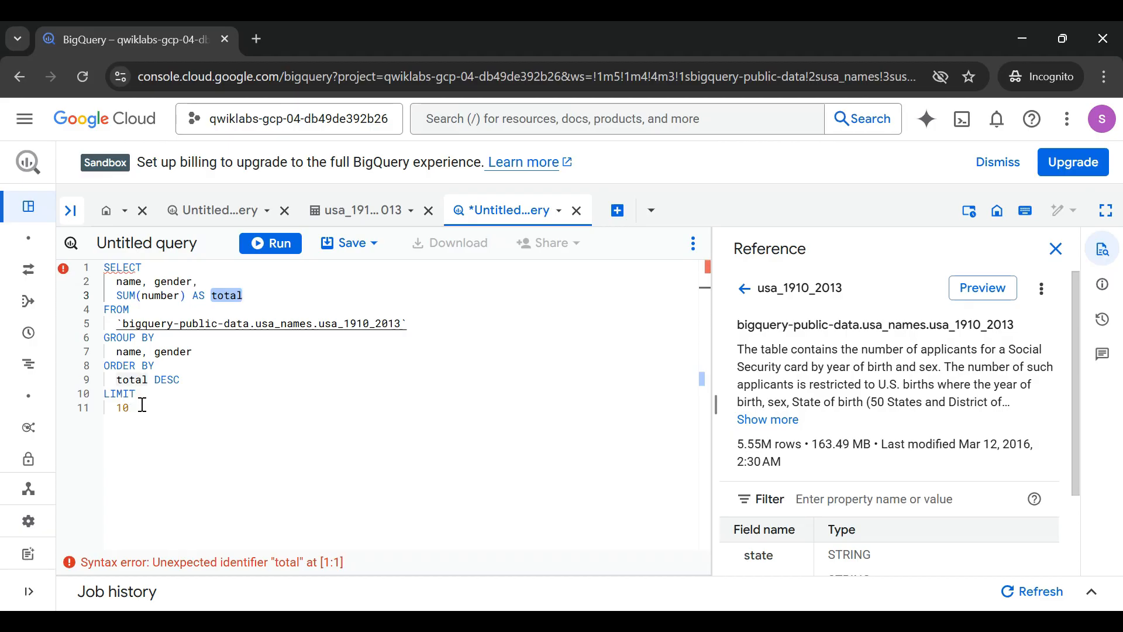
Run the full query on usa_1910_2013 with none of its text selected.
{"action": "left_click", "coordinate": [264, 243]}
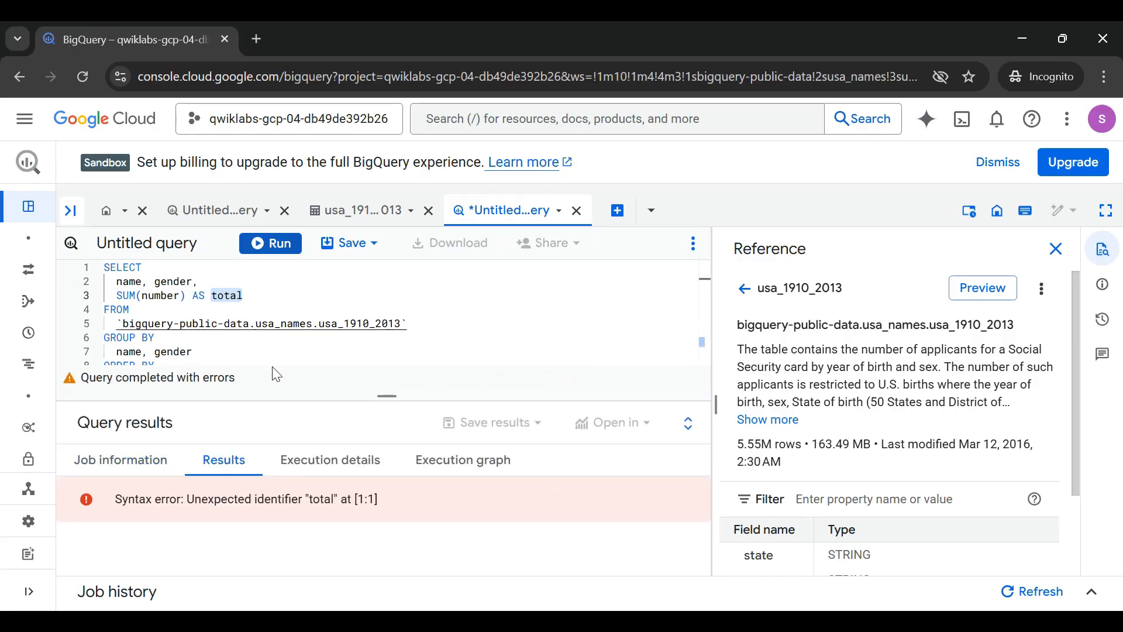
{"action": "scroll", "coordinate": [283, 329], "scroll_direction": "down", "scroll_amount": 1}
{"action": "scroll", "coordinate": [286, 326], "scroll_direction": "up", "scroll_amount": 1}
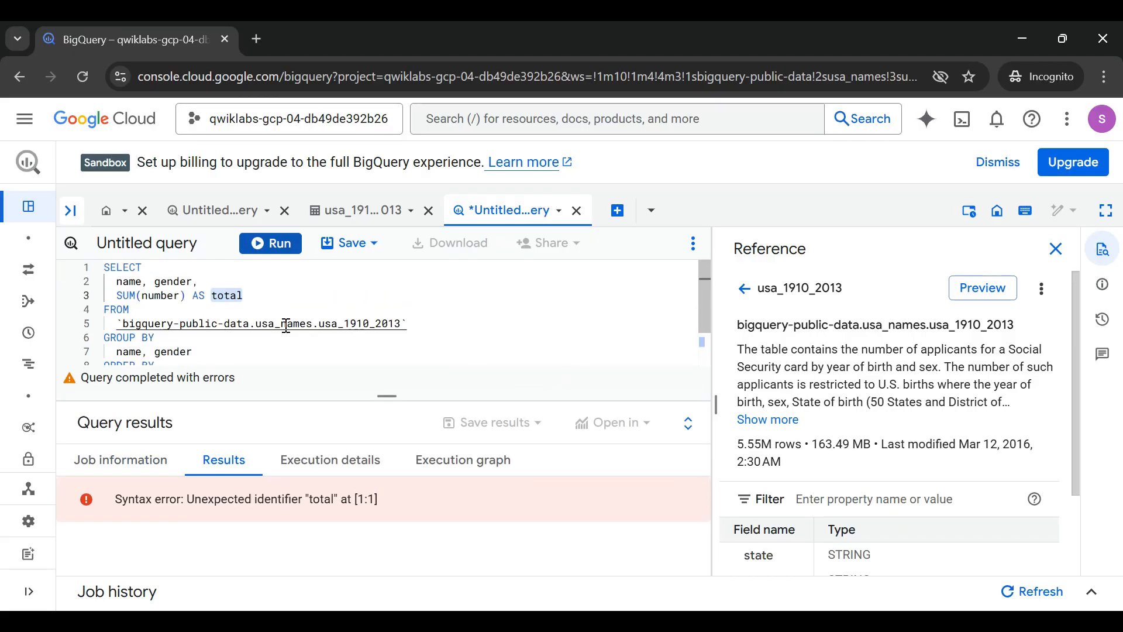
{"action": "left_click", "coordinate": [255, 338]}
{"action": "left_click", "coordinate": [174, 359]}
{"action": "scroll", "coordinate": [173, 355], "scroll_direction": "down", "scroll_amount": 1}
{"action": "left_click", "coordinate": [173, 356]}
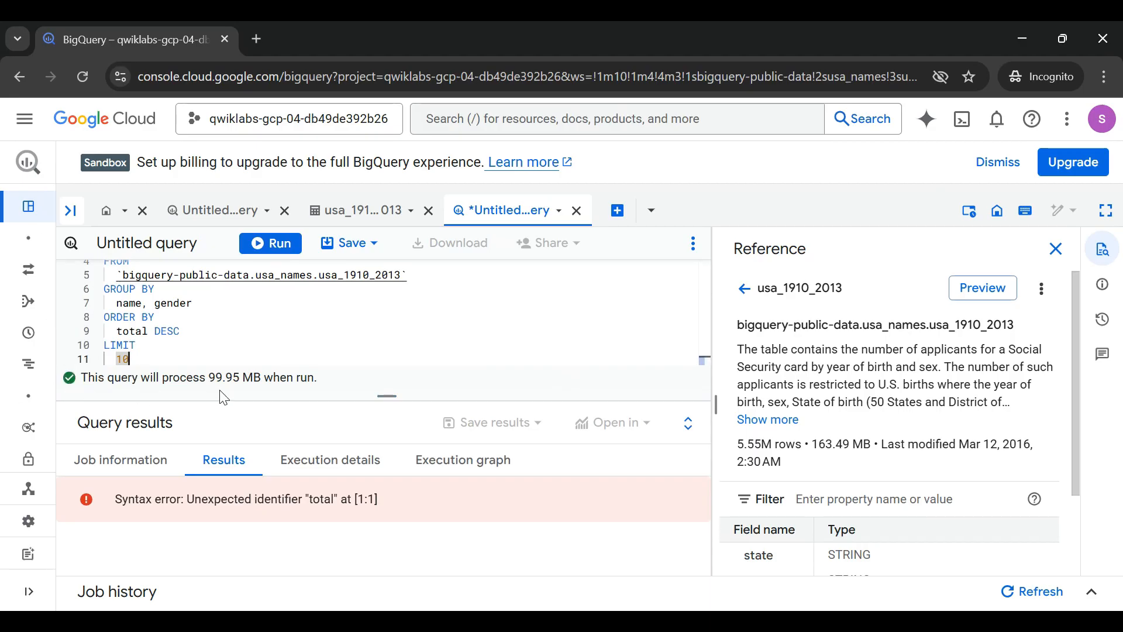
{"action": "left_click", "coordinate": [269, 244]}
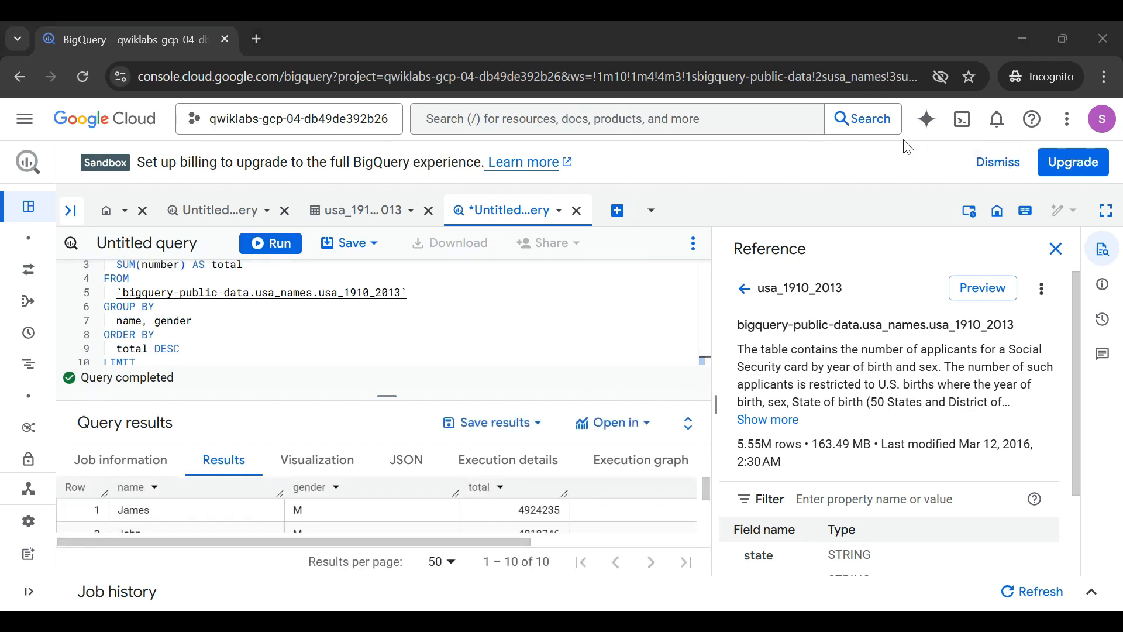
Close the table reference and expand the query results to review the names, genders and totals.
{"action": "mouse_move", "coordinate": [1053, 231]}
{"action": "left_click", "coordinate": [1062, 250]}
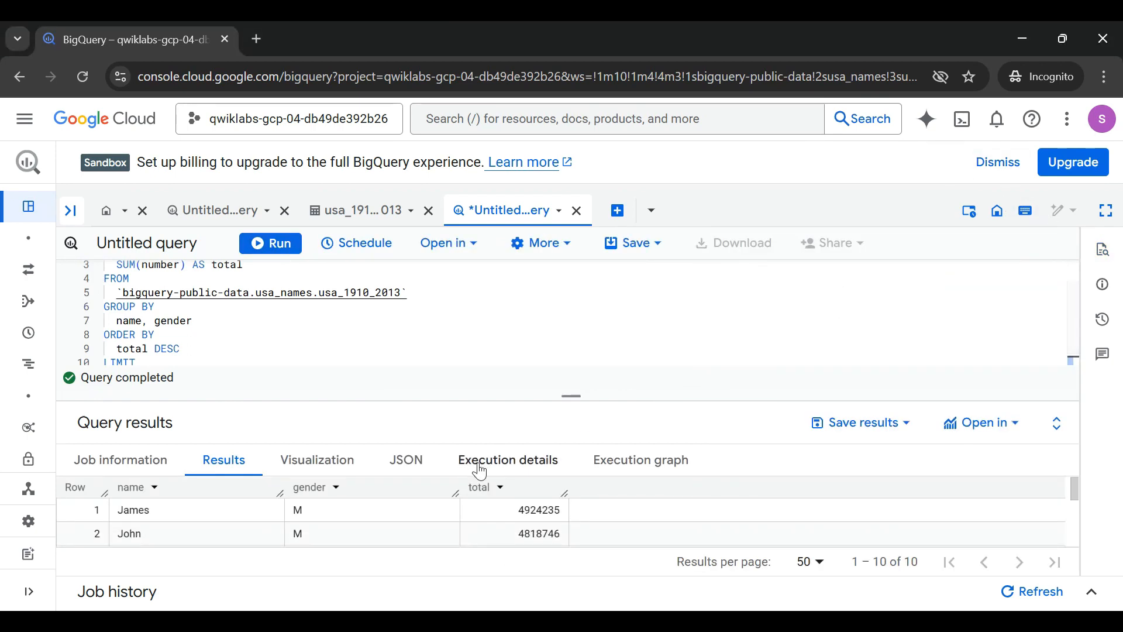
{"action": "left_click", "coordinate": [1057, 422]}
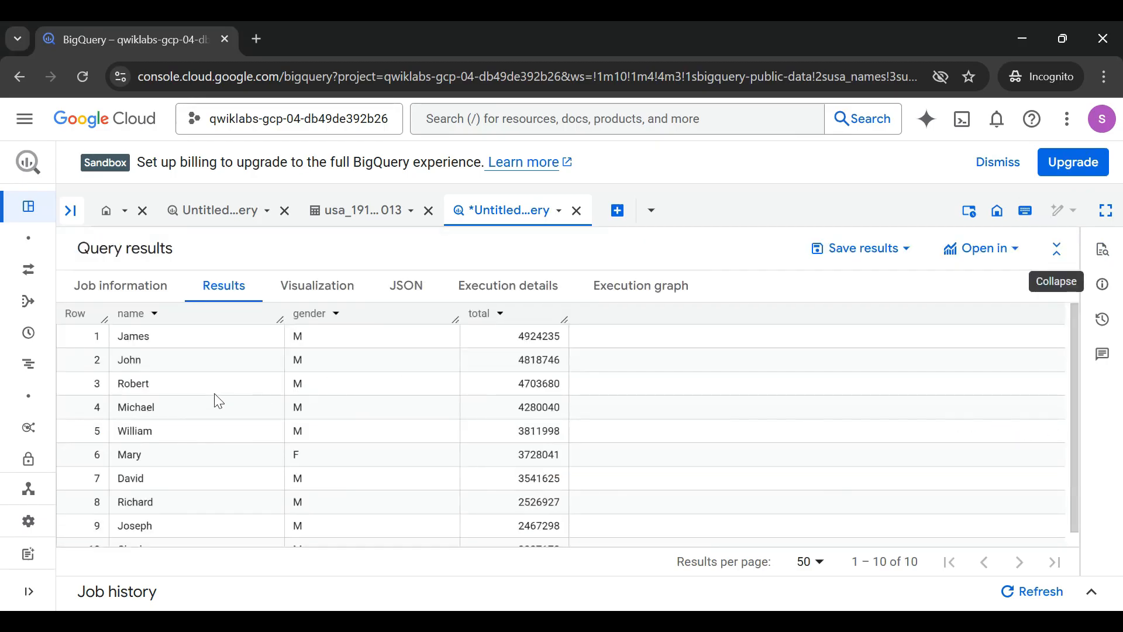
{"action": "scroll", "coordinate": [218, 400], "scroll_direction": "down", "scroll_amount": 1}
{"action": "scroll", "coordinate": [301, 417], "scroll_direction": "up", "scroll_amount": 1}
{"action": "double_click", "coordinate": [126, 344]}
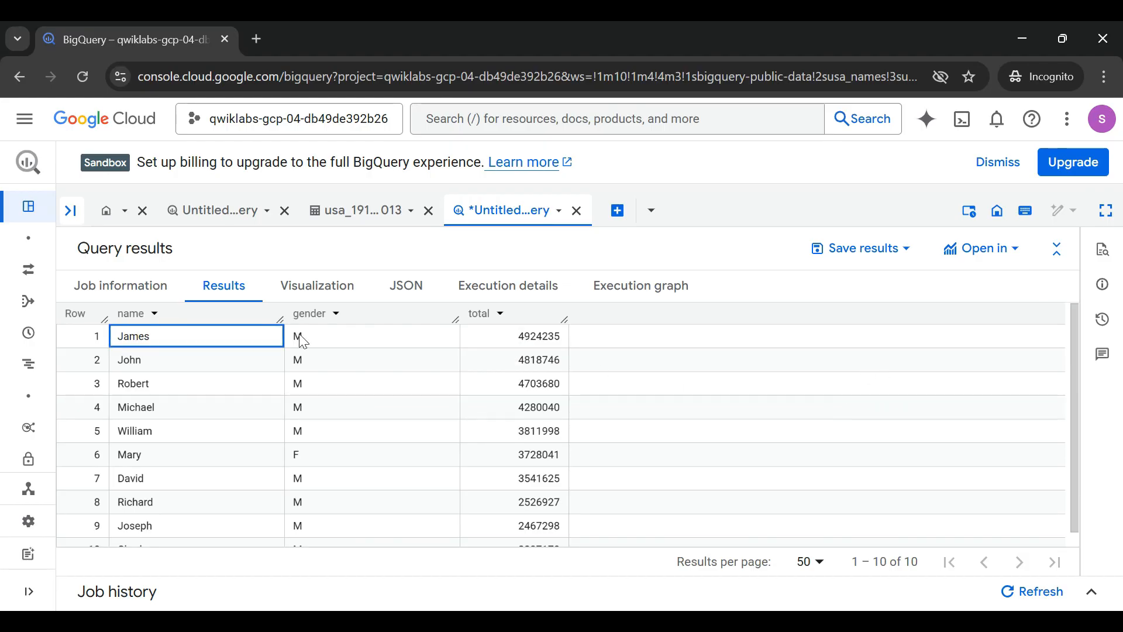
{"action": "double_click", "coordinate": [535, 336]}
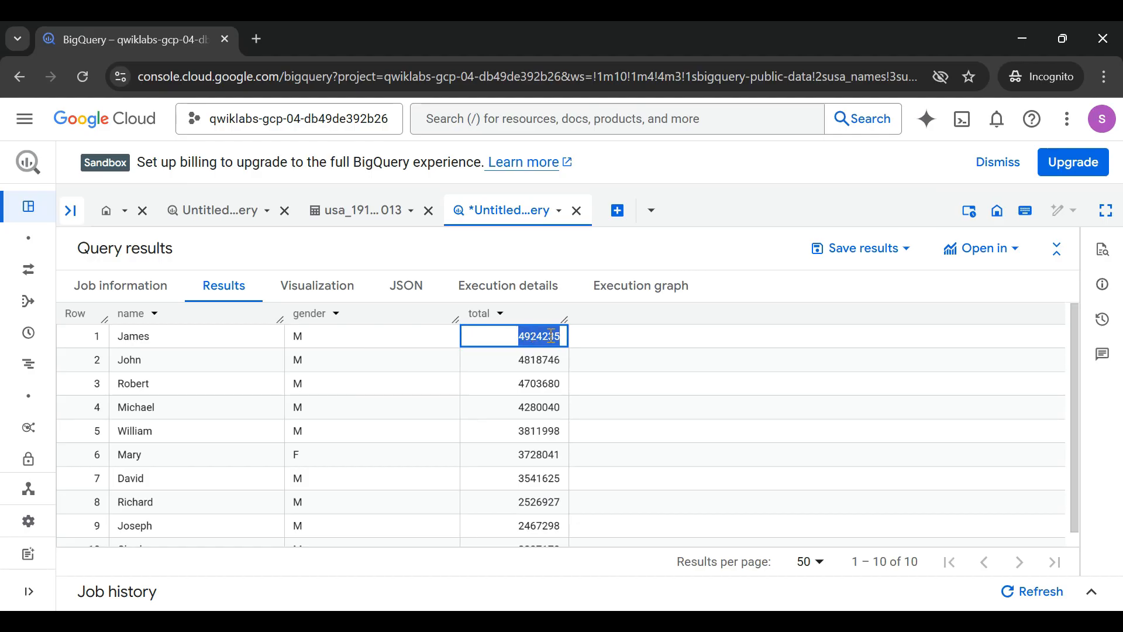
{"action": "left_click", "coordinate": [536, 359]}
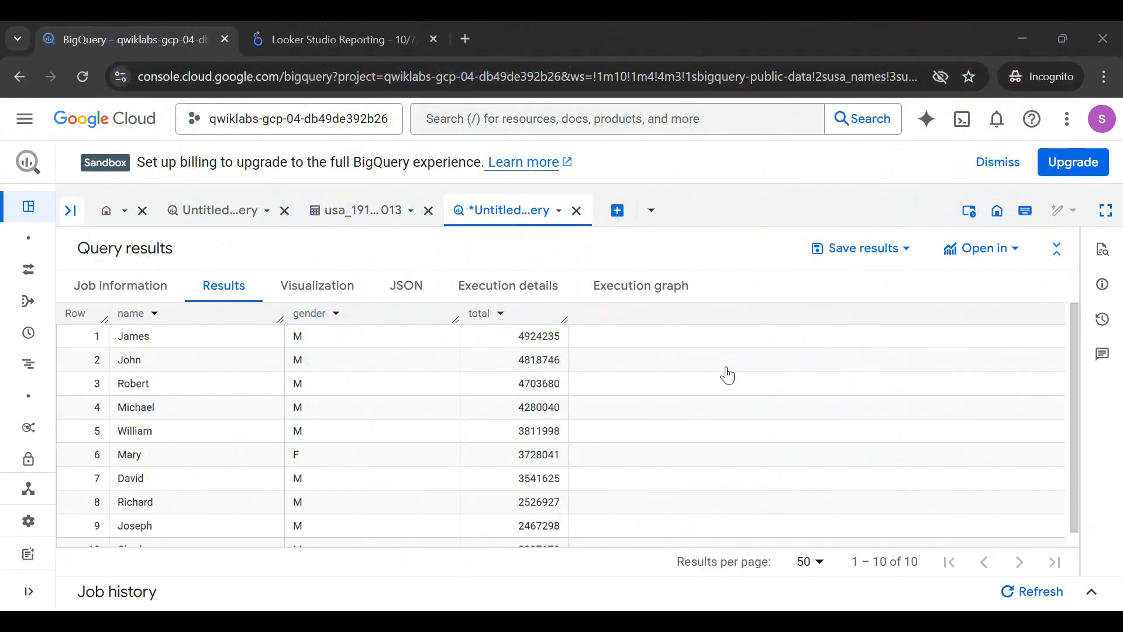
Review the Looker Studio report built from the query results, with its table and bar chart, and return to BigQuery.
{"action": "left_click", "coordinate": [1004, 244]}
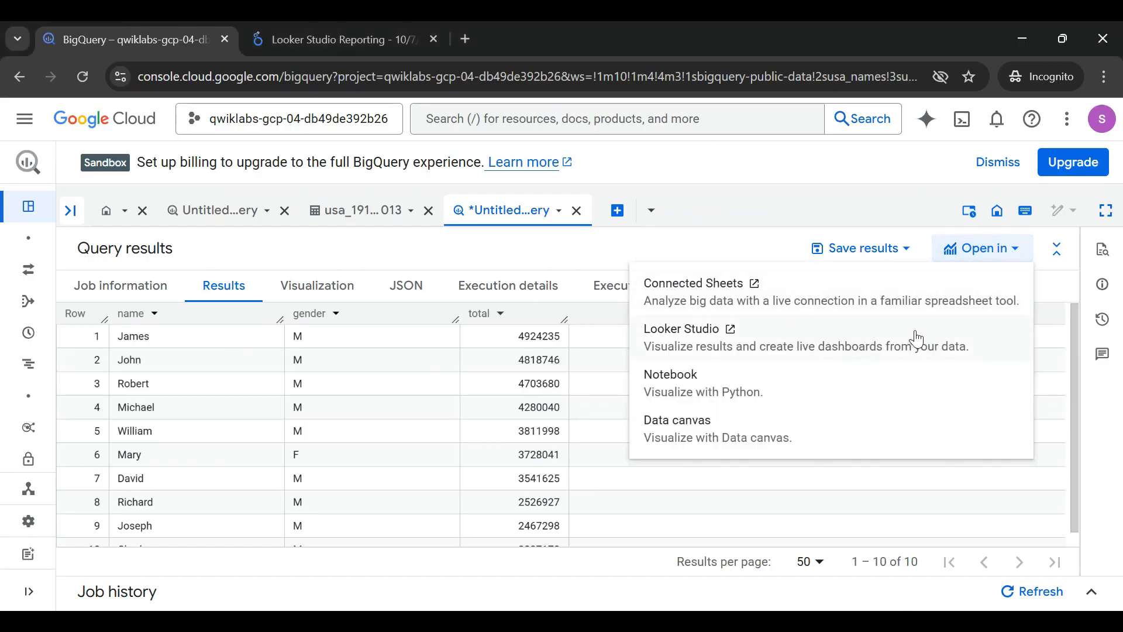
{"action": "left_click", "coordinate": [282, 42]}
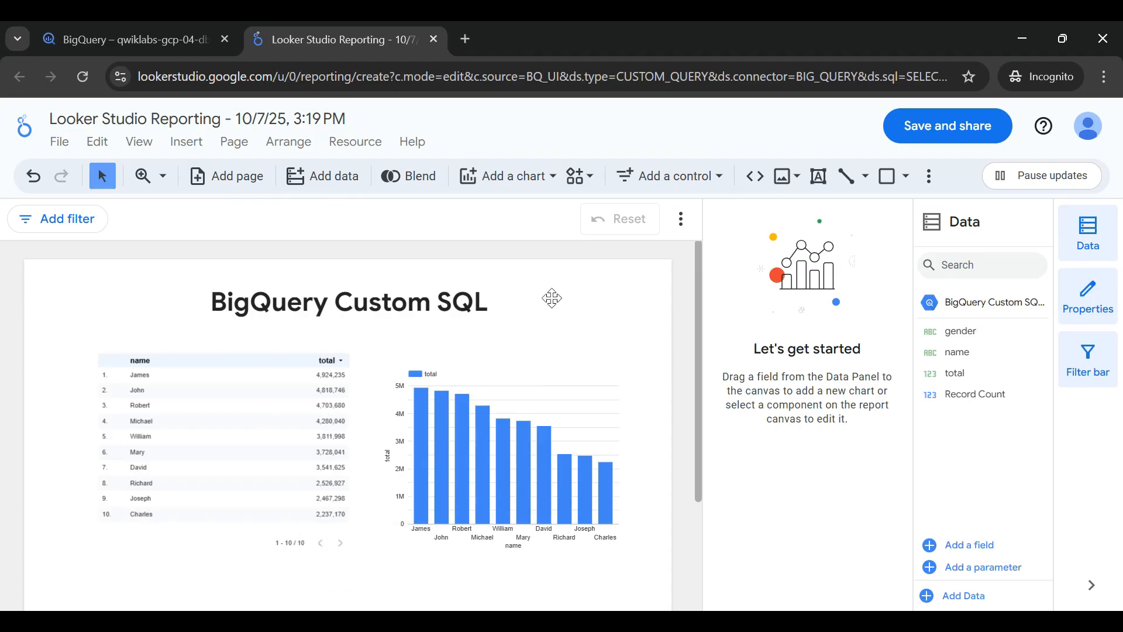
{"action": "left_click", "coordinate": [159, 40]}
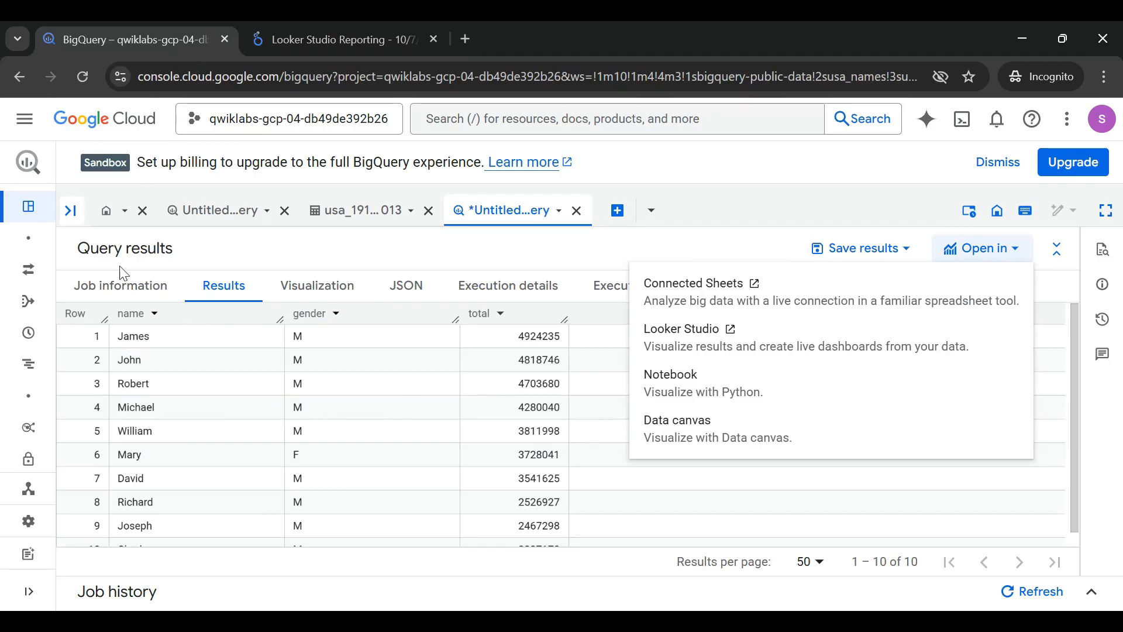
{"action": "left_click", "coordinate": [70, 222]}
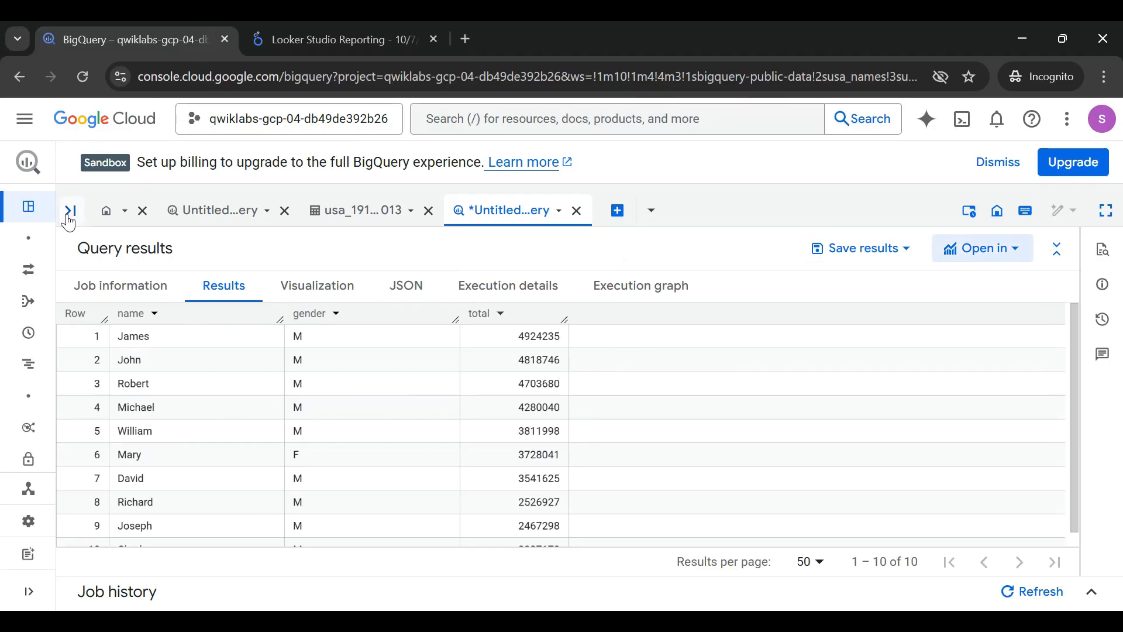
Reopen the Explorer, start a new dataset from the bigquery-public-data project and set its dataset ID to babynames.
{"action": "left_click", "coordinate": [69, 216]}
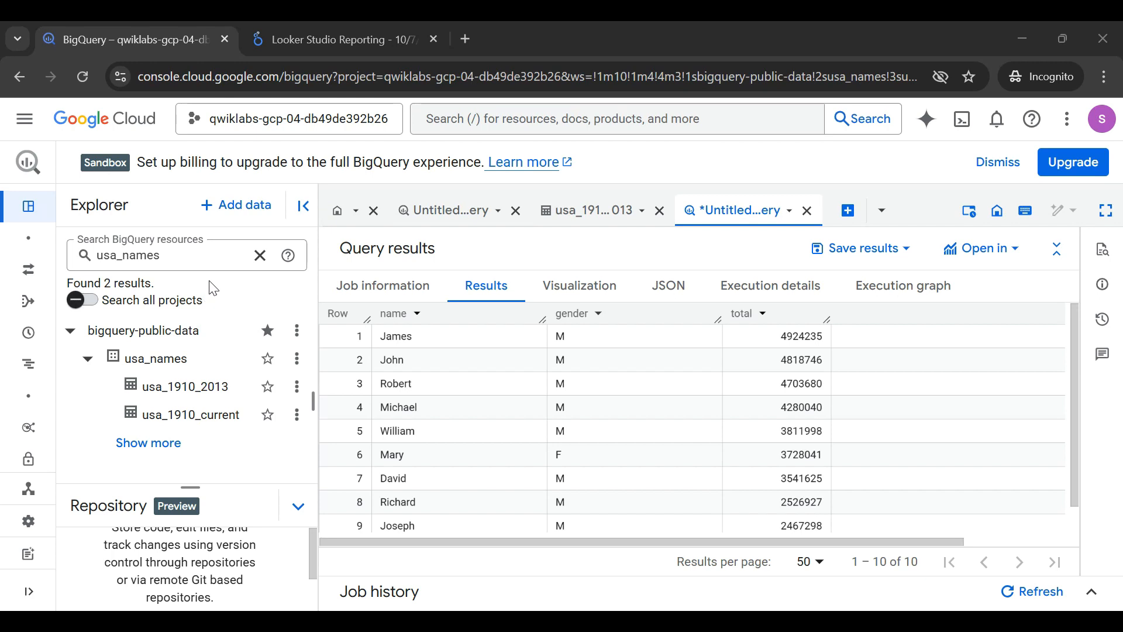
{"action": "left_click", "coordinate": [298, 338]}
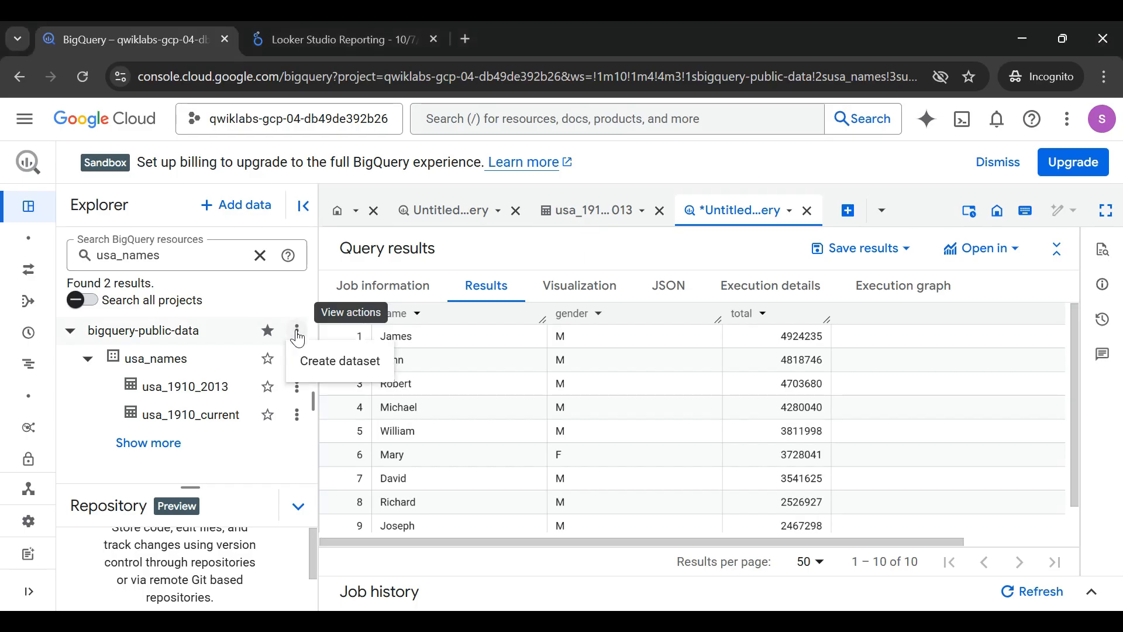
{"action": "left_click", "coordinate": [333, 371]}
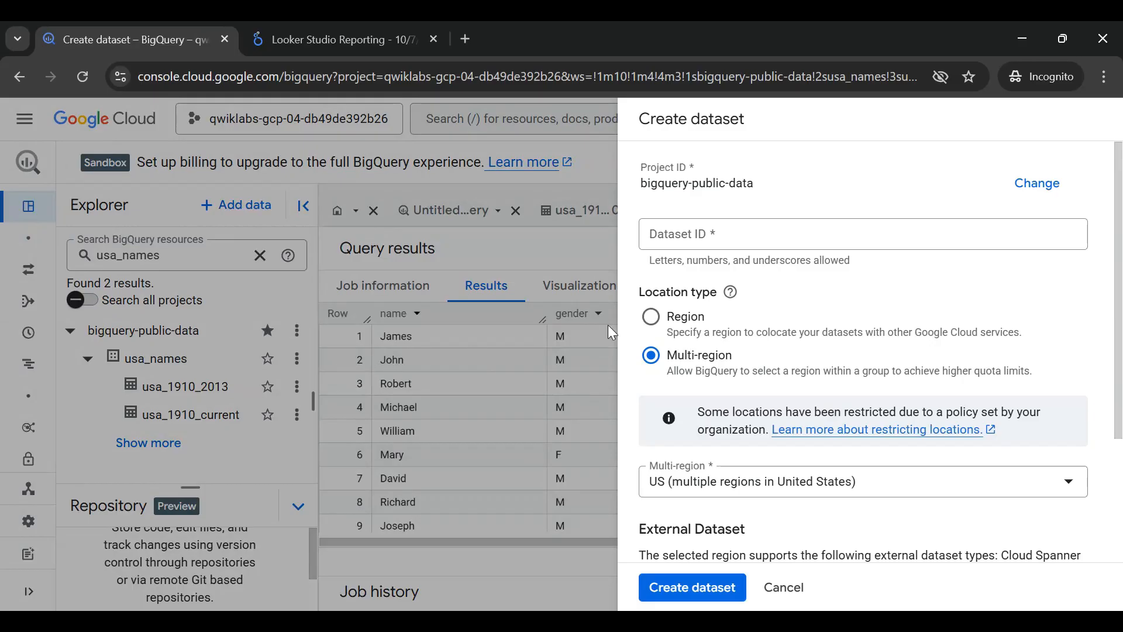
{"action": "left_click", "coordinate": [673, 240]}
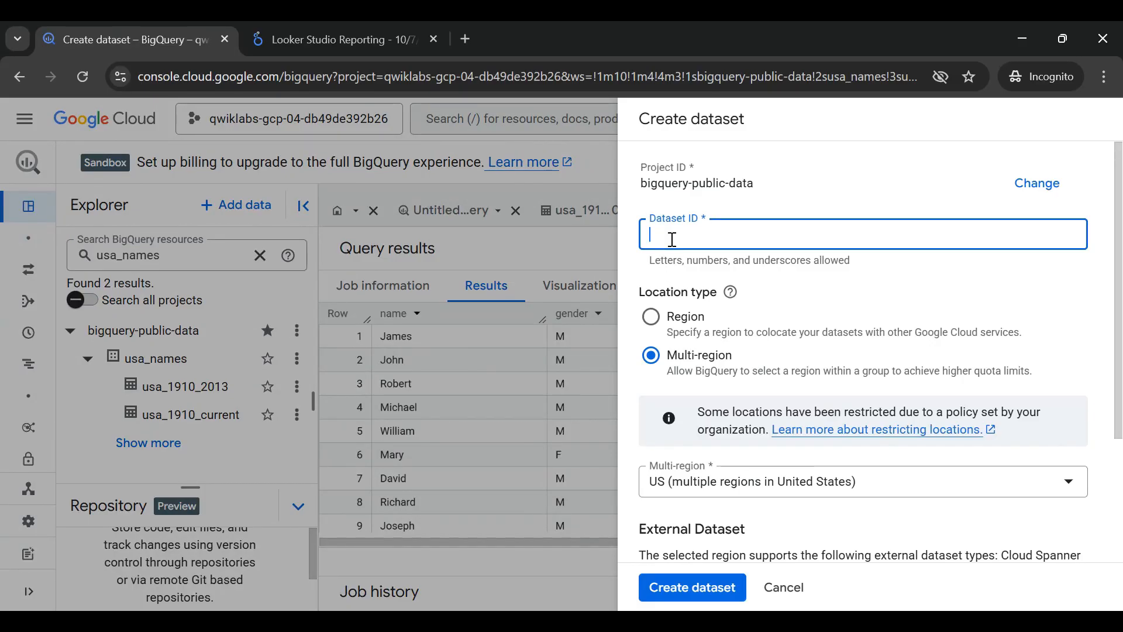
{"action": "type", "text": "babynames"}
{"action": "left_click", "coordinate": [832, 169]}
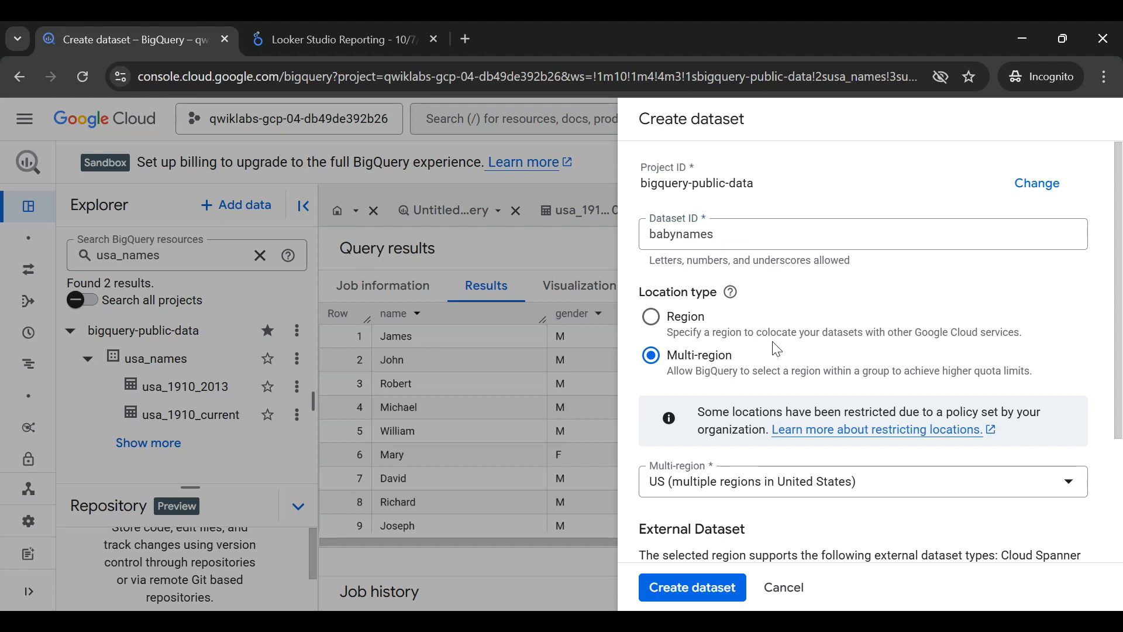
Try to create the babynames dataset under bigquery-public-data with the US multi-region location.
{"action": "scroll", "coordinate": [776, 349], "scroll_direction": "down", "scroll_amount": 3}
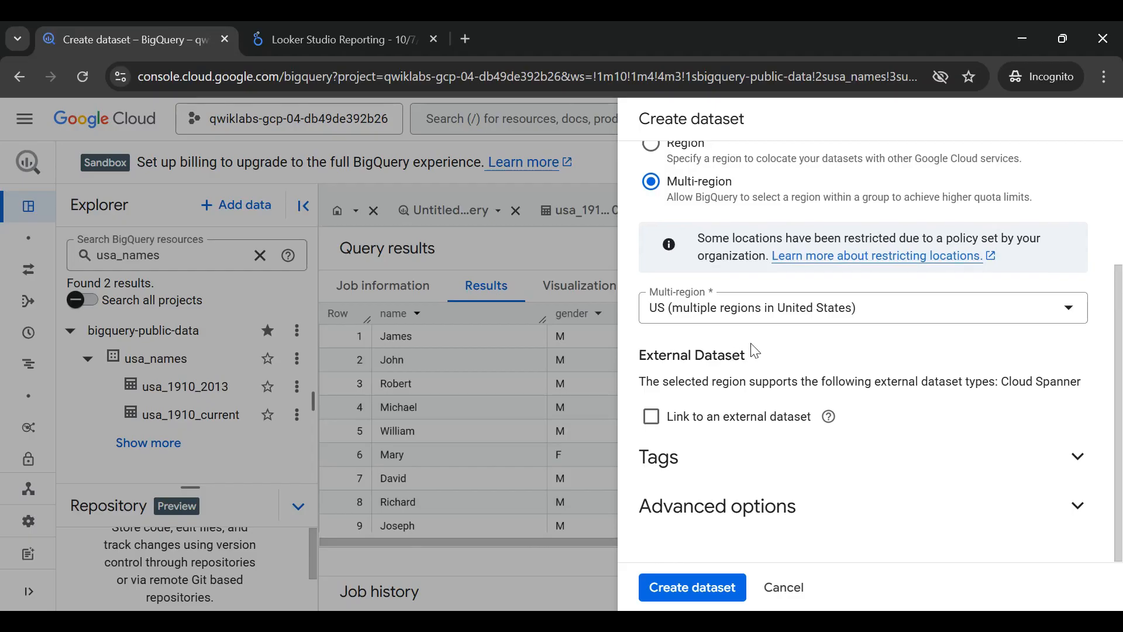
{"action": "scroll", "coordinate": [758, 358], "scroll_direction": "up", "scroll_amount": 3}
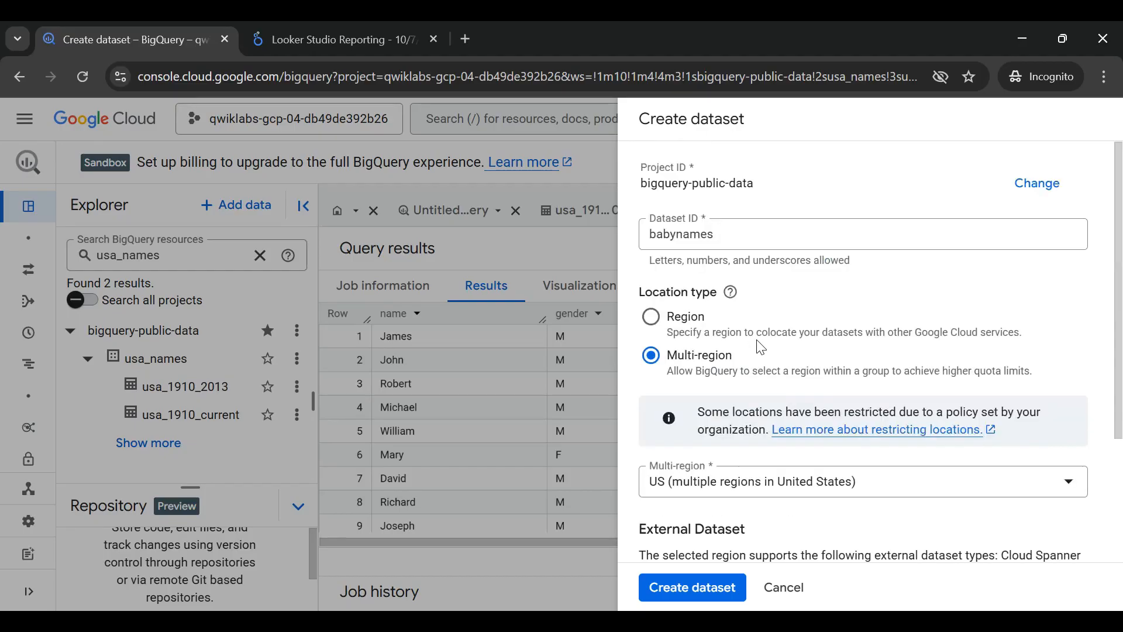
{"action": "scroll", "coordinate": [761, 348], "scroll_direction": "down", "scroll_amount": 3}
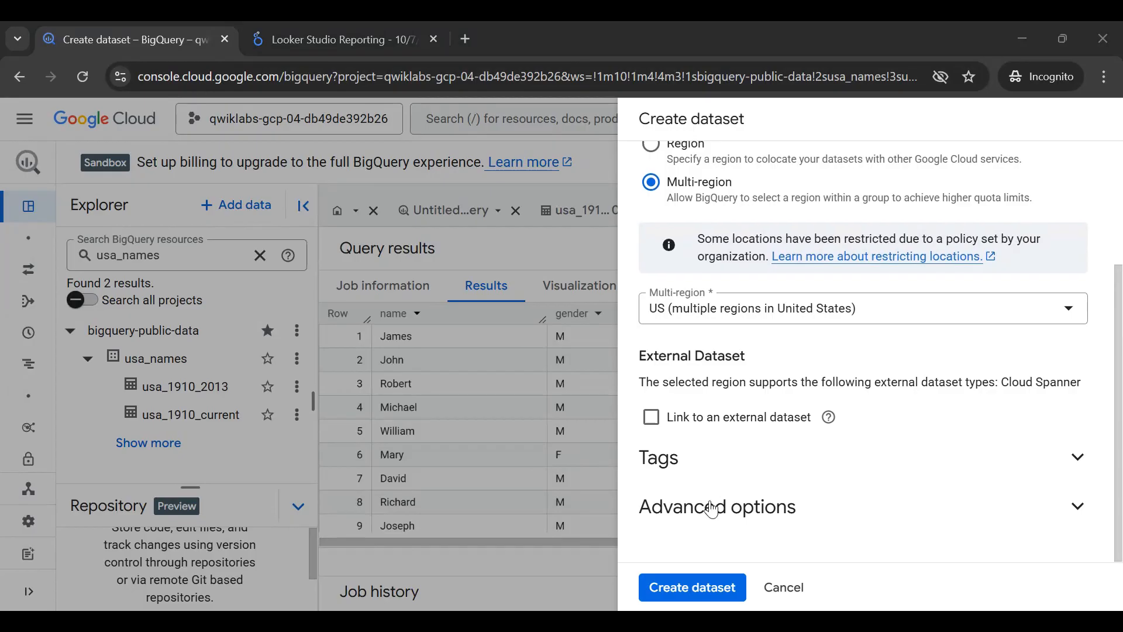
{"action": "left_click", "coordinate": [710, 597]}
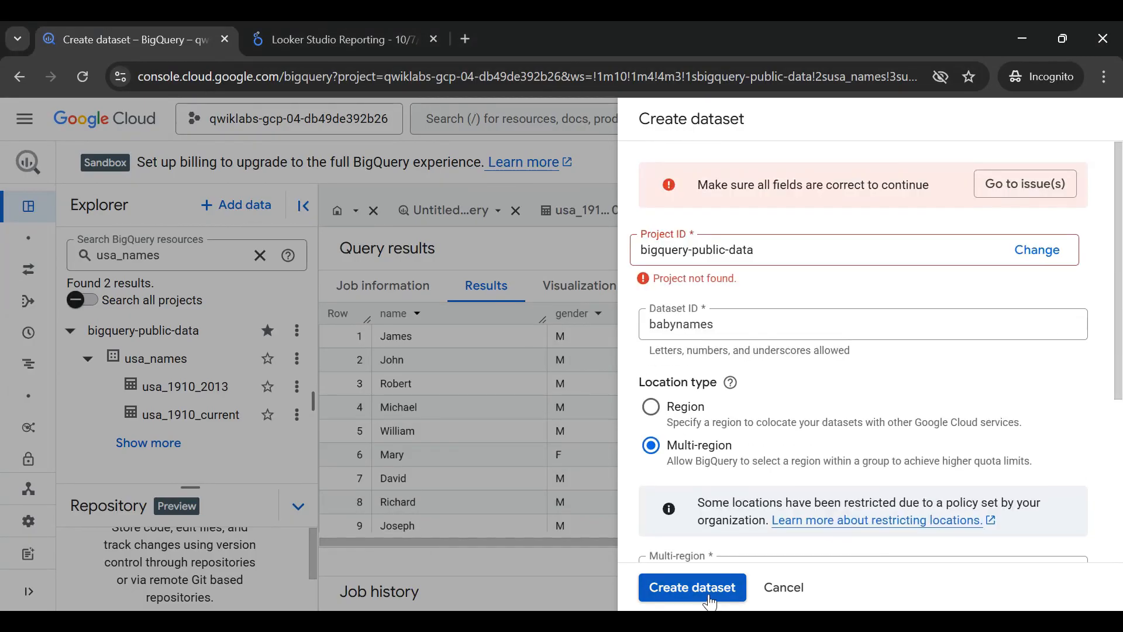
Change the dataset's project to qwiklabs-gcp-04-db49de392b26 and create the babynames dataset in the US multi-region.
{"action": "left_click", "coordinate": [786, 255]}
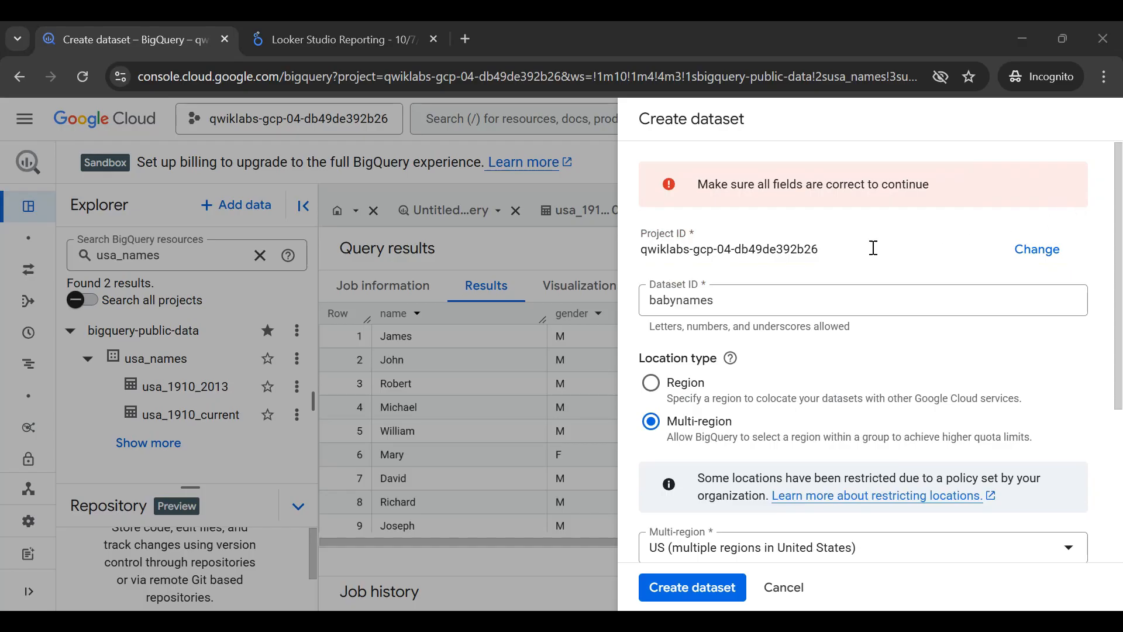
{"action": "scroll", "coordinate": [774, 241], "scroll_direction": "down", "scroll_amount": 3}
{"action": "scroll", "coordinate": [774, 242], "scroll_direction": "down", "scroll_amount": 1}
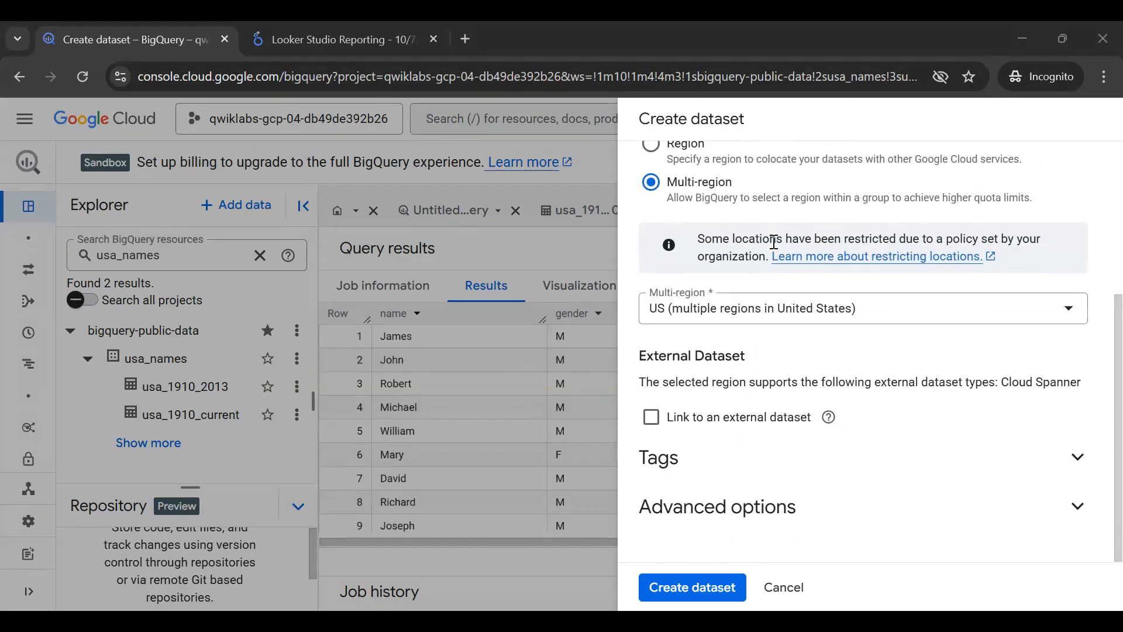
{"action": "scroll", "coordinate": [773, 242], "scroll_direction": "up", "scroll_amount": 4}
{"action": "scroll", "coordinate": [749, 251], "scroll_direction": "down", "scroll_amount": 4}
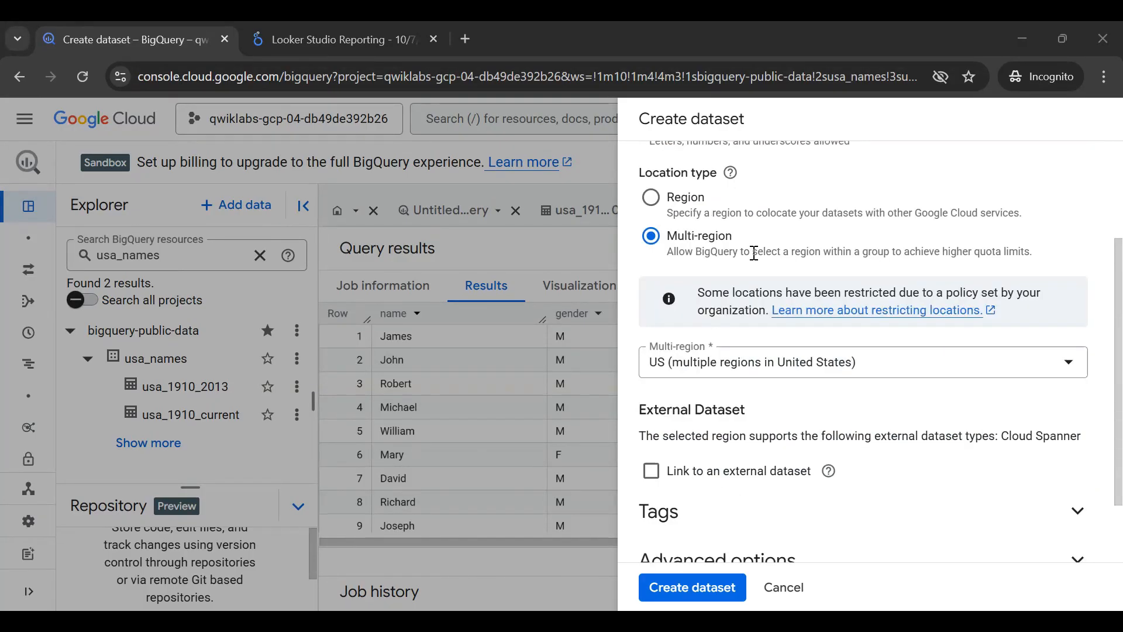
{"action": "left_click", "coordinate": [706, 591]}
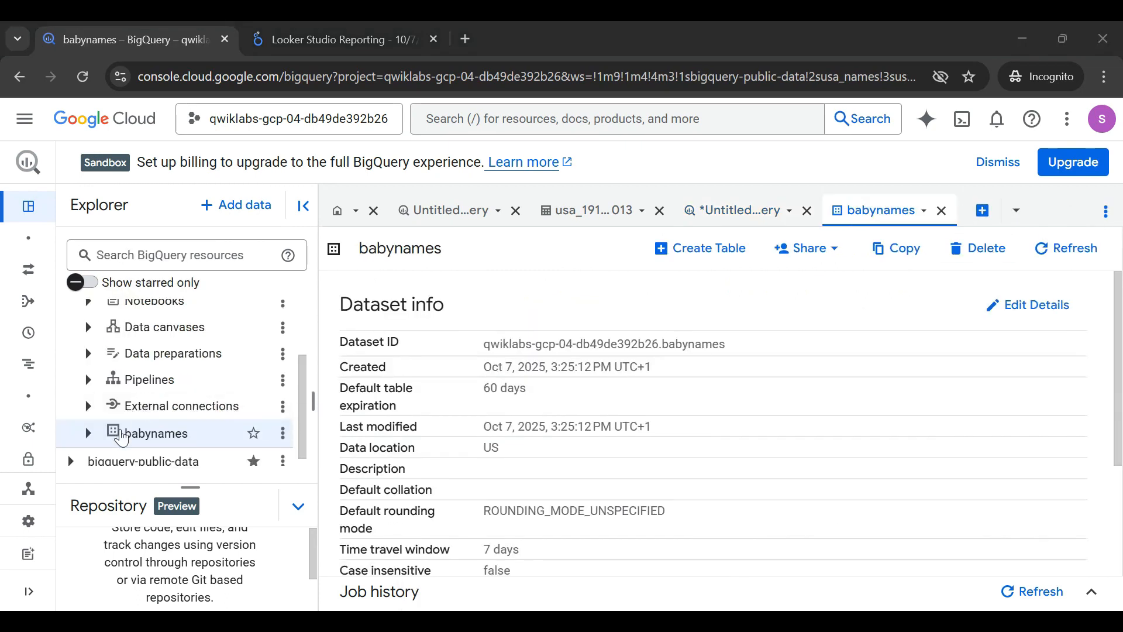
Start a new table in the babynames dataset with Upload as its source.
{"action": "left_click", "coordinate": [86, 438]}
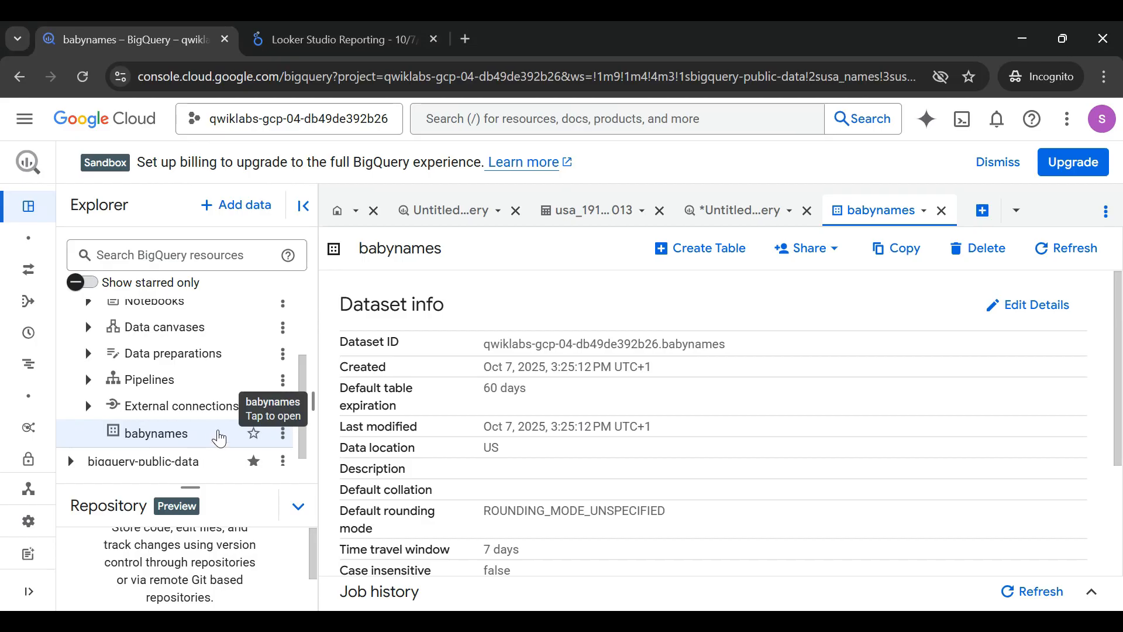
{"action": "left_click", "coordinate": [284, 435]}
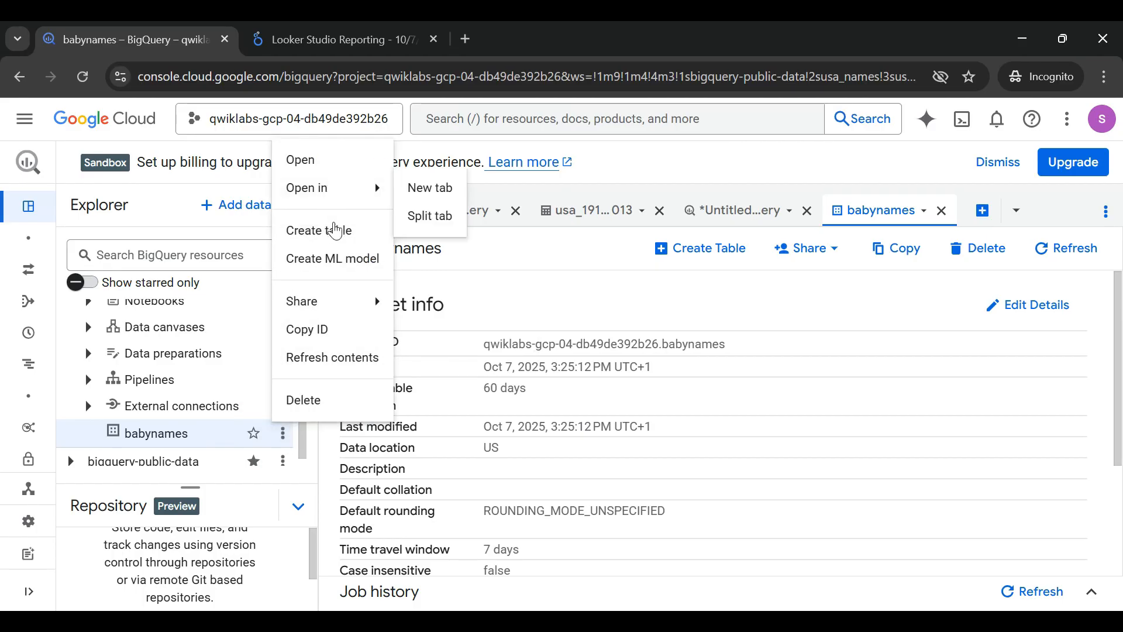
{"action": "left_click", "coordinate": [336, 240]}
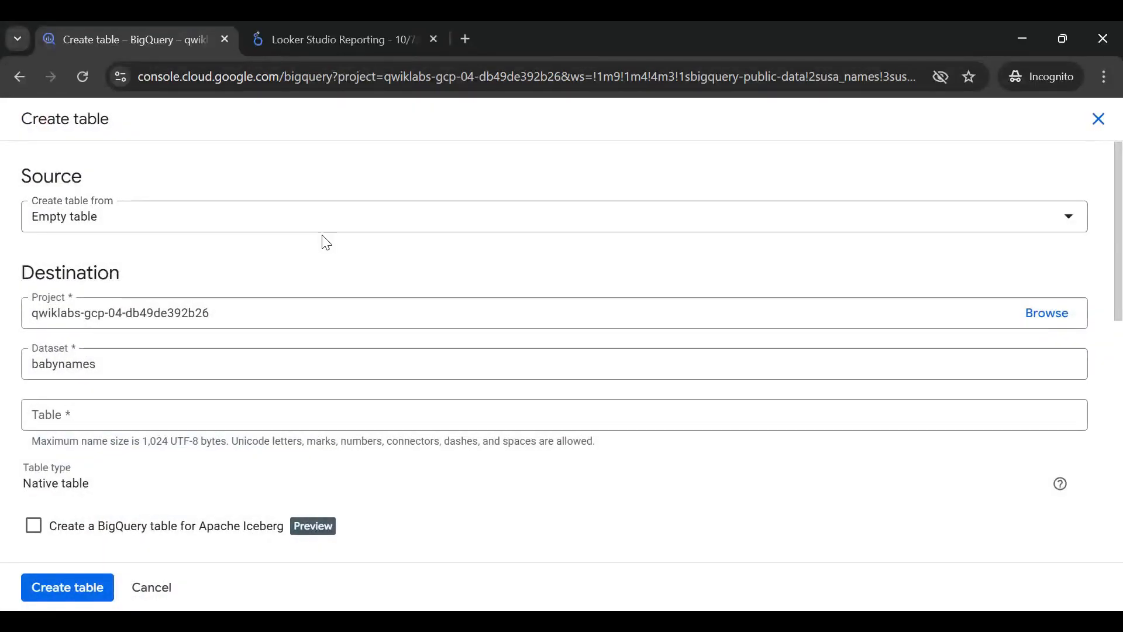
{"action": "left_click", "coordinate": [216, 223]}
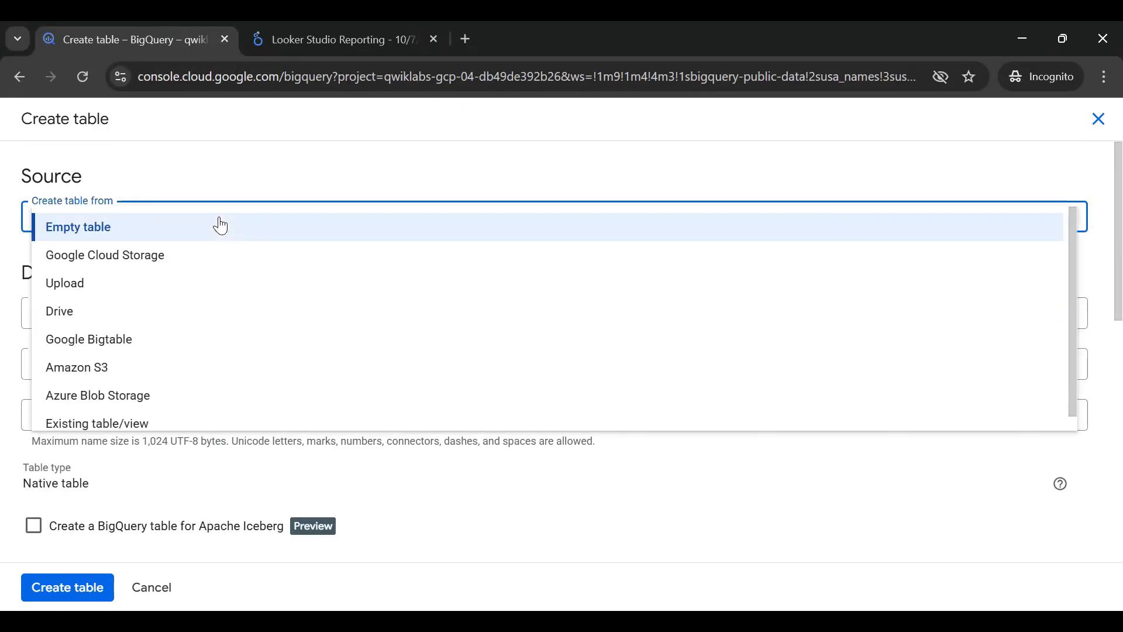
{"action": "left_click", "coordinate": [185, 289]}
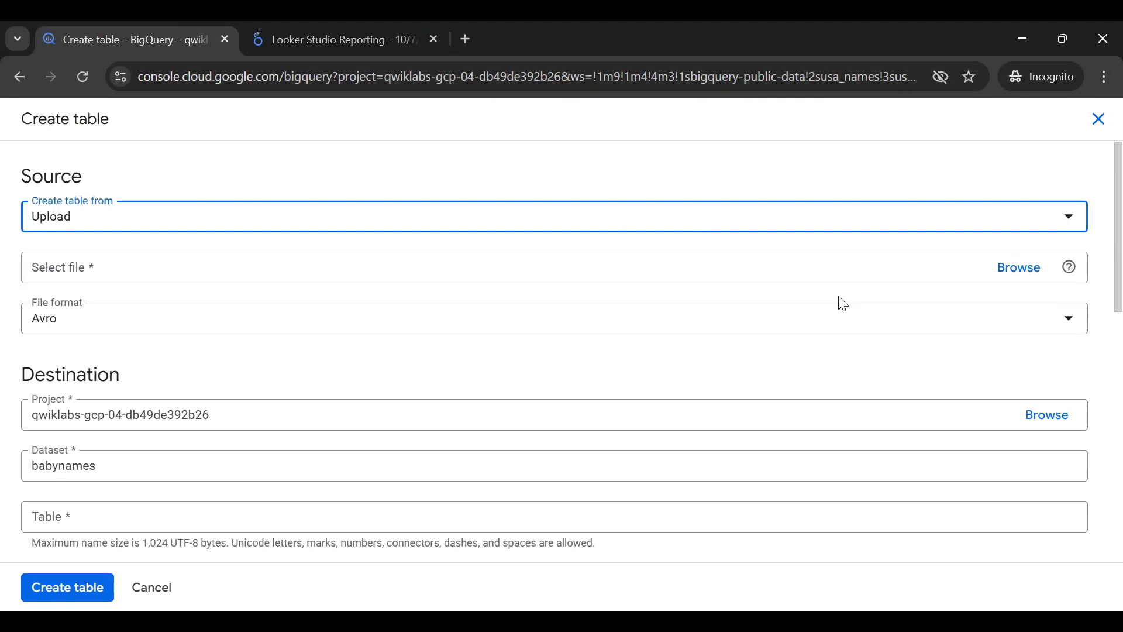
Choose yob2014.txt from the local names folder as the file to upload.
{"action": "left_click", "coordinate": [1019, 275]}
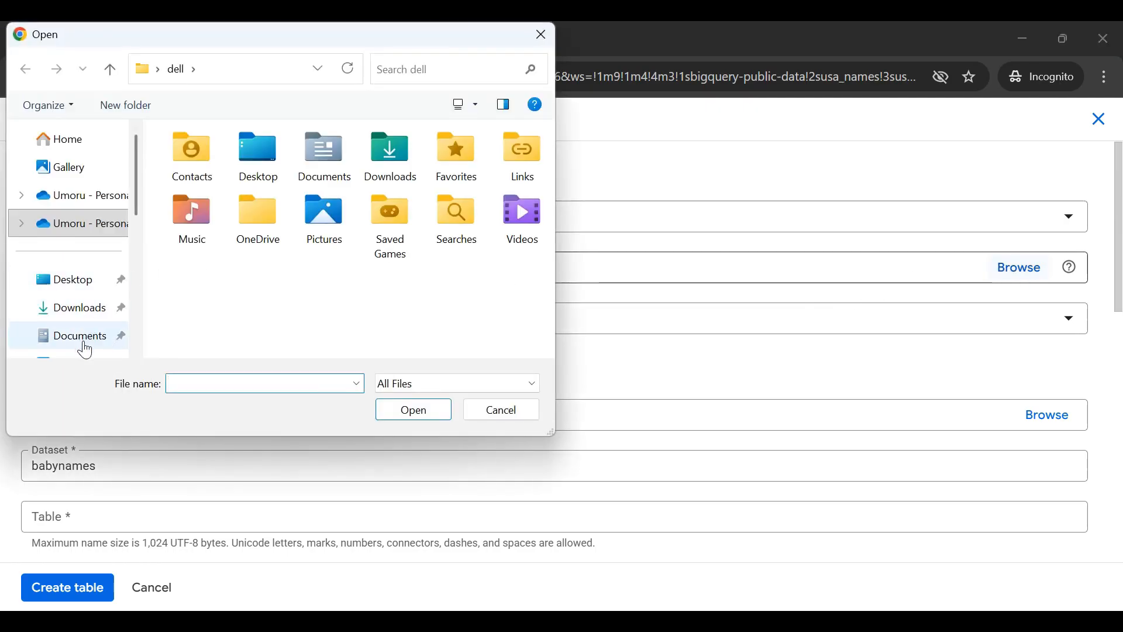
{"action": "scroll", "coordinate": [74, 249], "scroll_direction": "down", "scroll_amount": 3}
{"action": "left_click", "coordinate": [88, 284]}
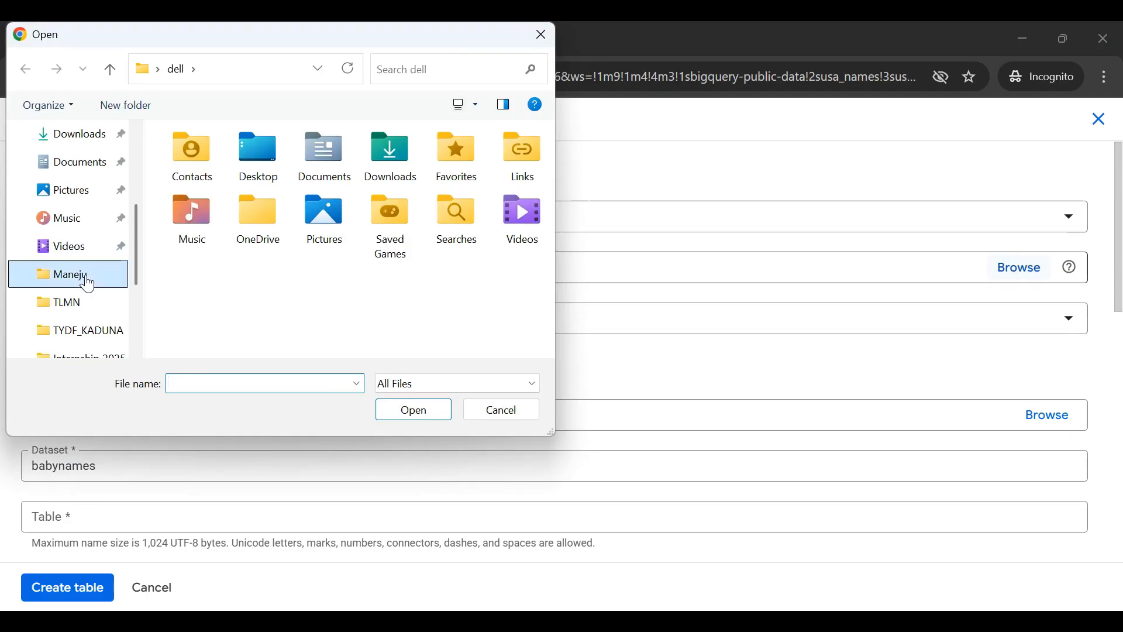
{"action": "double_click", "coordinate": [200, 162]}
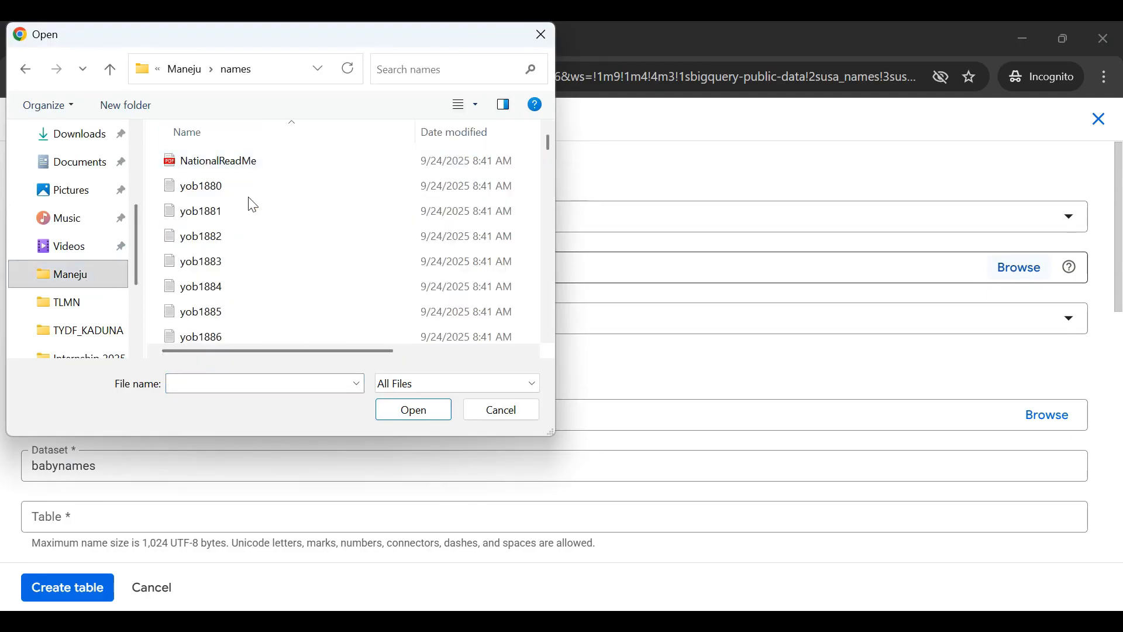
{"action": "scroll", "coordinate": [243, 237], "scroll_direction": "down", "scroll_amount": 12}
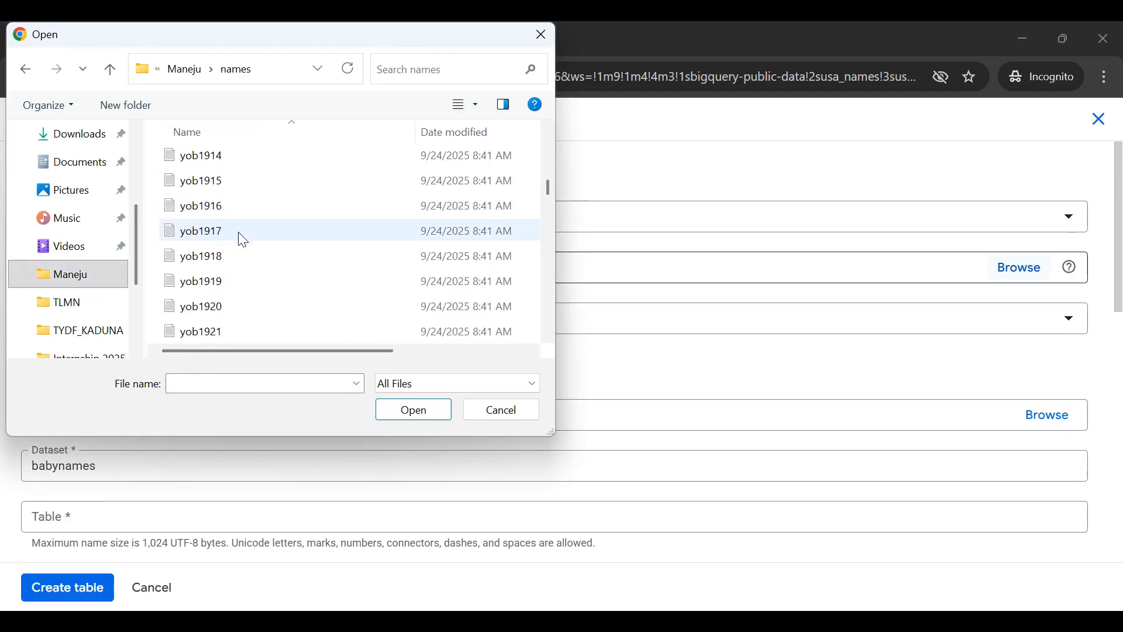
{"action": "scroll", "coordinate": [243, 240], "scroll_direction": "up", "scroll_amount": 1}
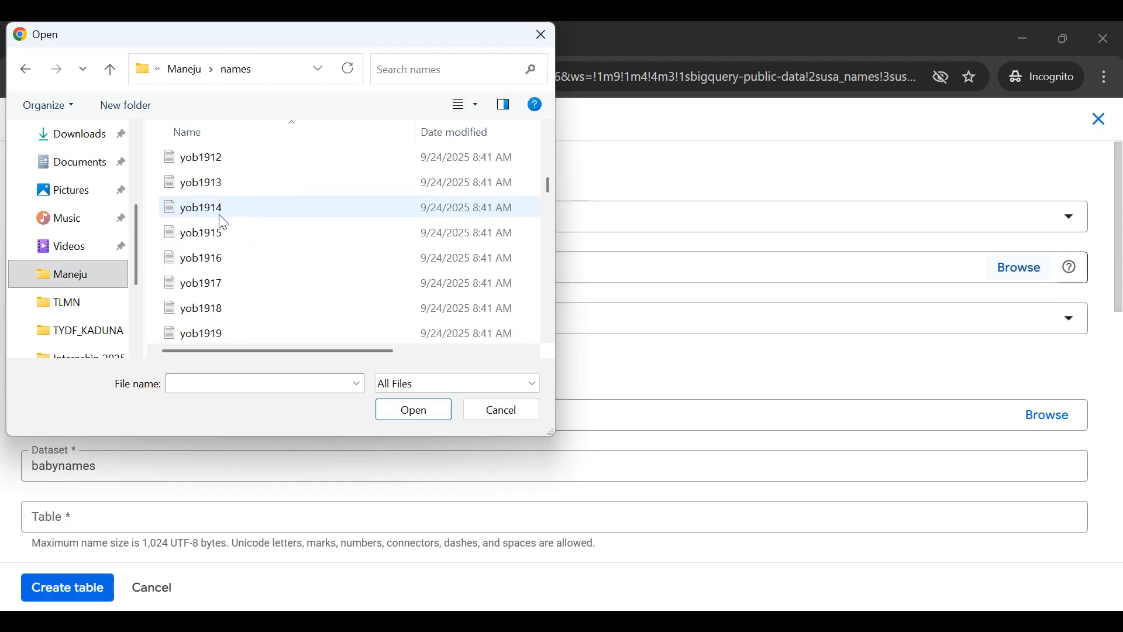
{"action": "scroll", "coordinate": [243, 212], "scroll_direction": "down", "scroll_amount": 6}
{"action": "scroll", "coordinate": [247, 219], "scroll_direction": "down", "scroll_amount": 12}
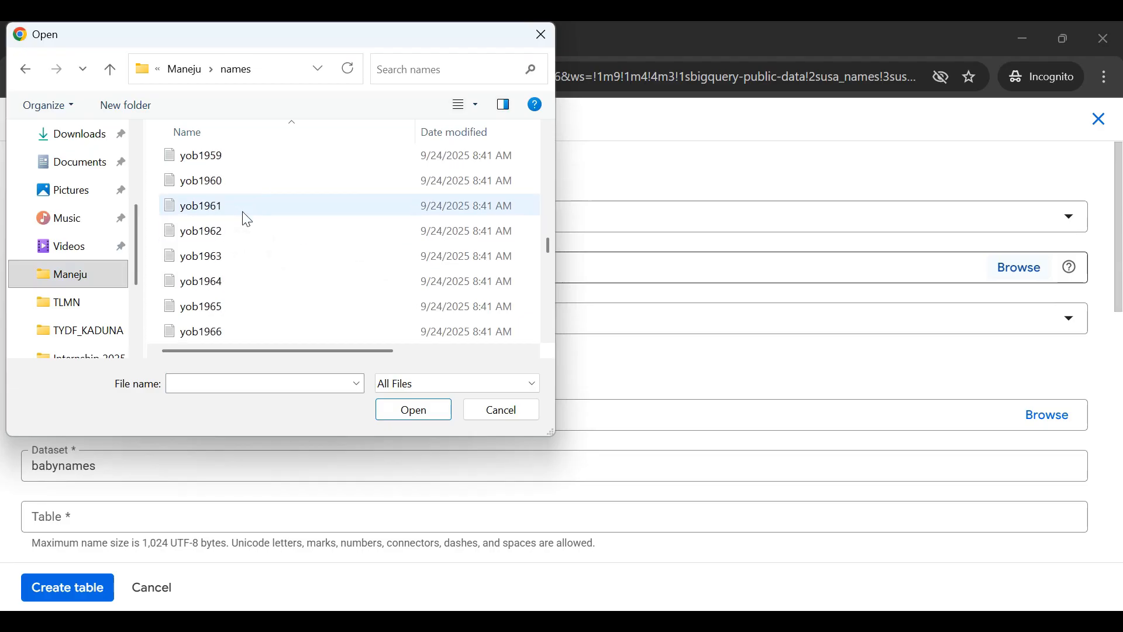
{"action": "scroll", "coordinate": [247, 220], "scroll_direction": "down", "scroll_amount": 17}
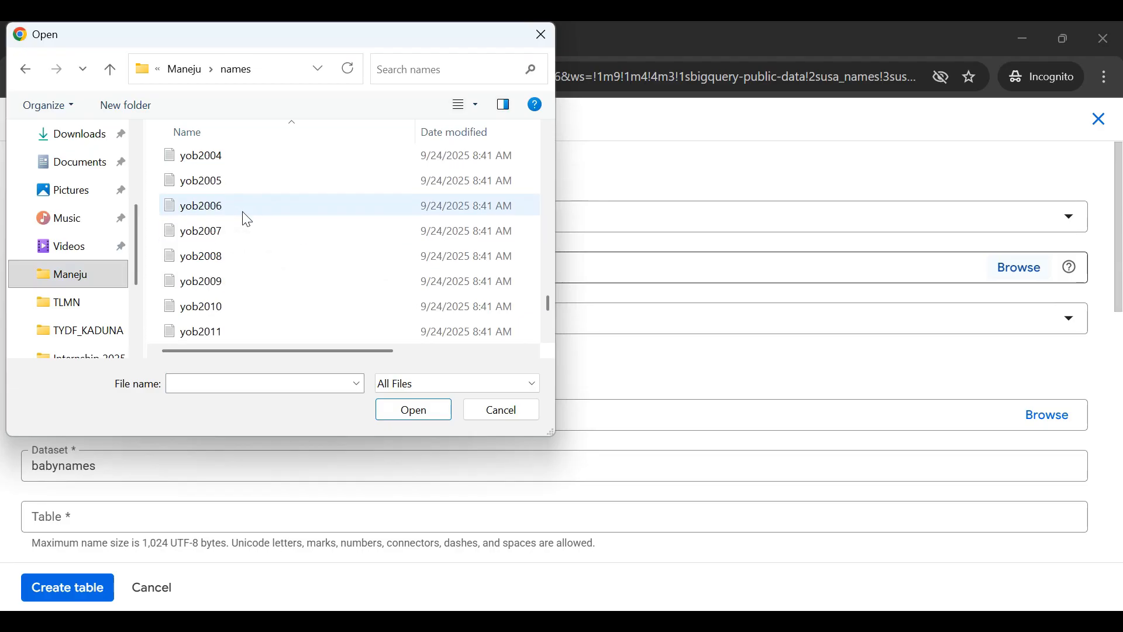
{"action": "scroll", "coordinate": [247, 219], "scroll_direction": "up", "scroll_amount": 4}
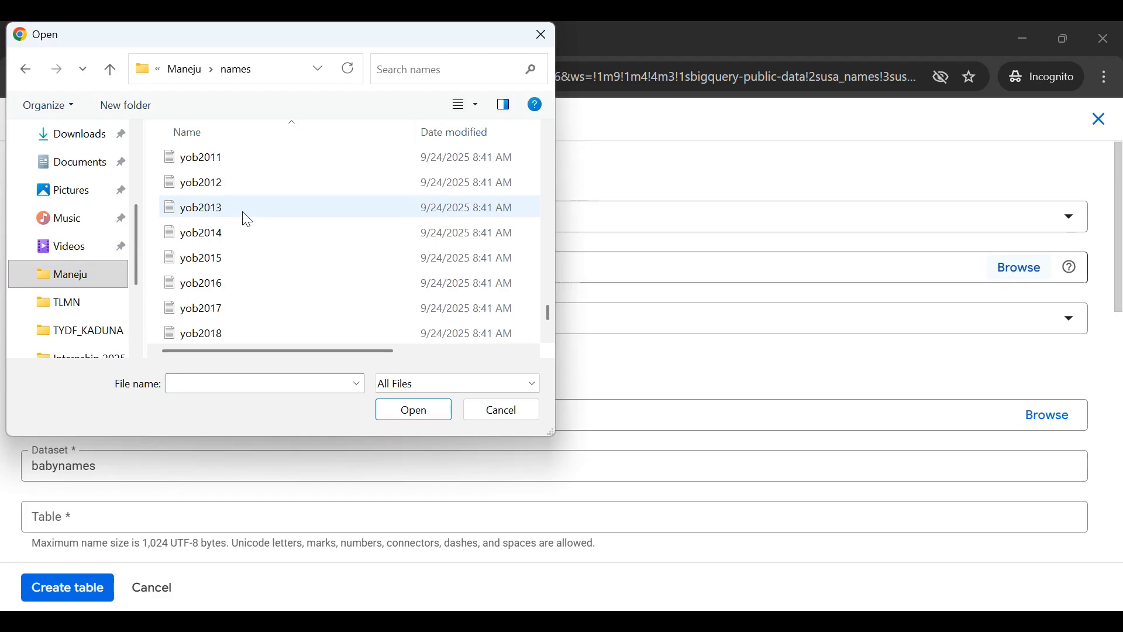
{"action": "scroll", "coordinate": [238, 253], "scroll_direction": "down", "scroll_amount": 1}
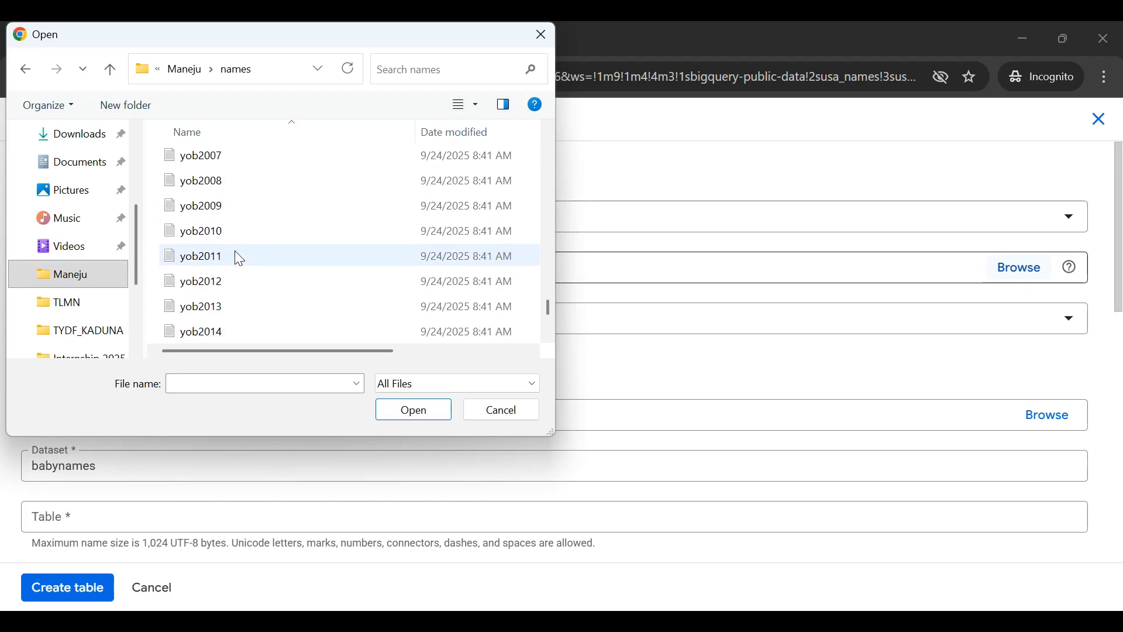
{"action": "left_click", "coordinate": [230, 331]}
{"action": "left_click", "coordinate": [414, 409]}
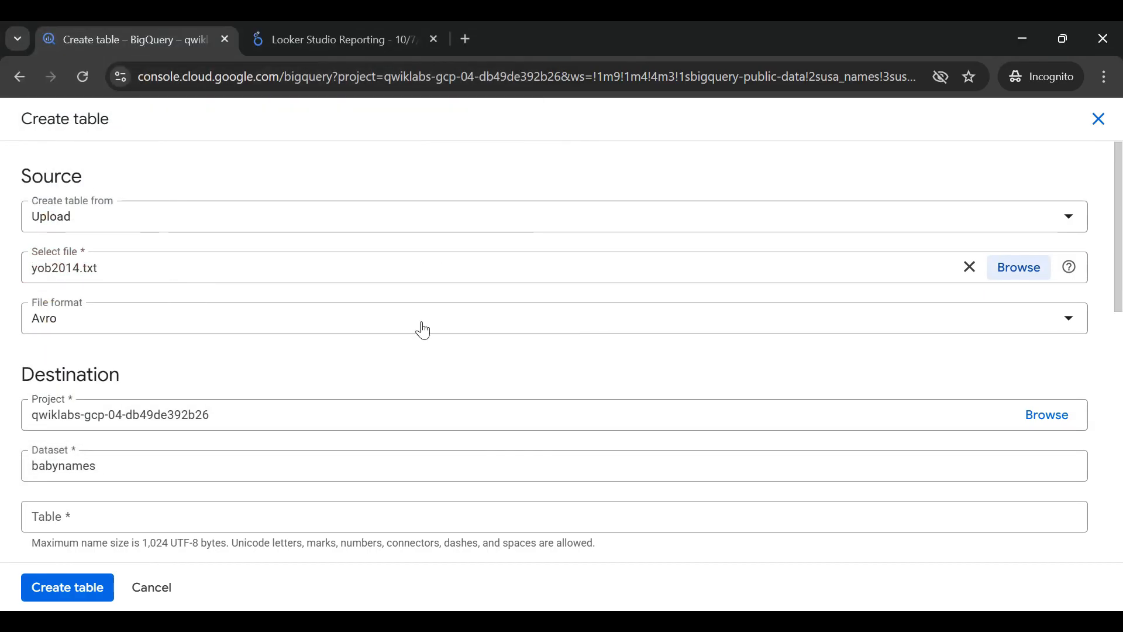
Set the file format to CSV and name the destination table names_2014.
{"action": "scroll", "coordinate": [391, 316], "scroll_direction": "down", "scroll_amount": 2}
{"action": "left_click", "coordinate": [372, 236]}
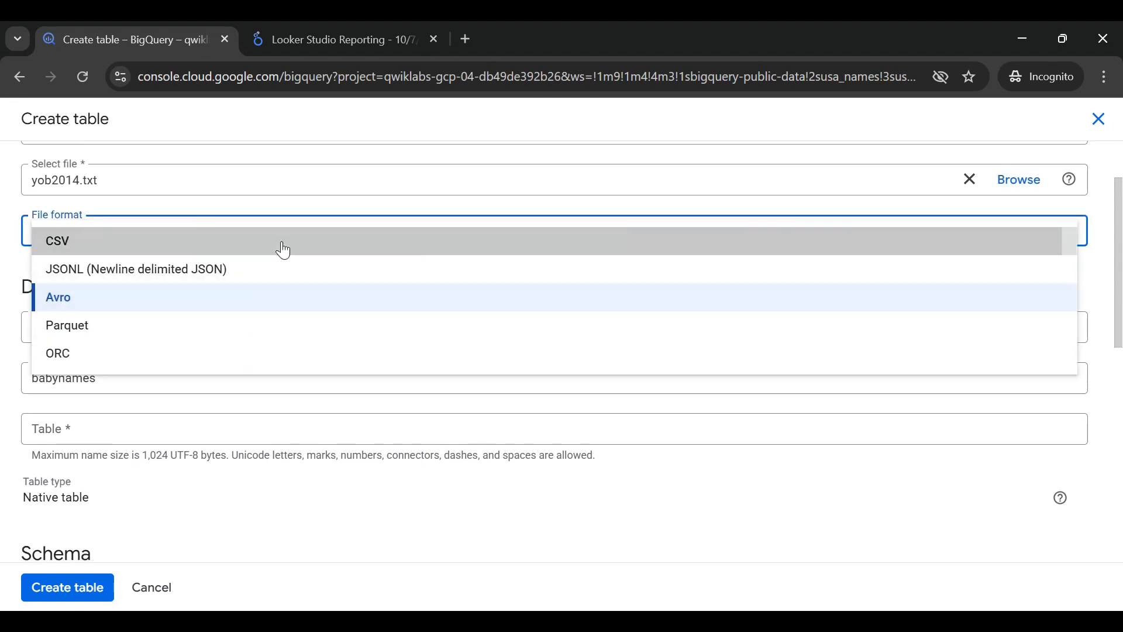
{"action": "left_click", "coordinate": [283, 247]}
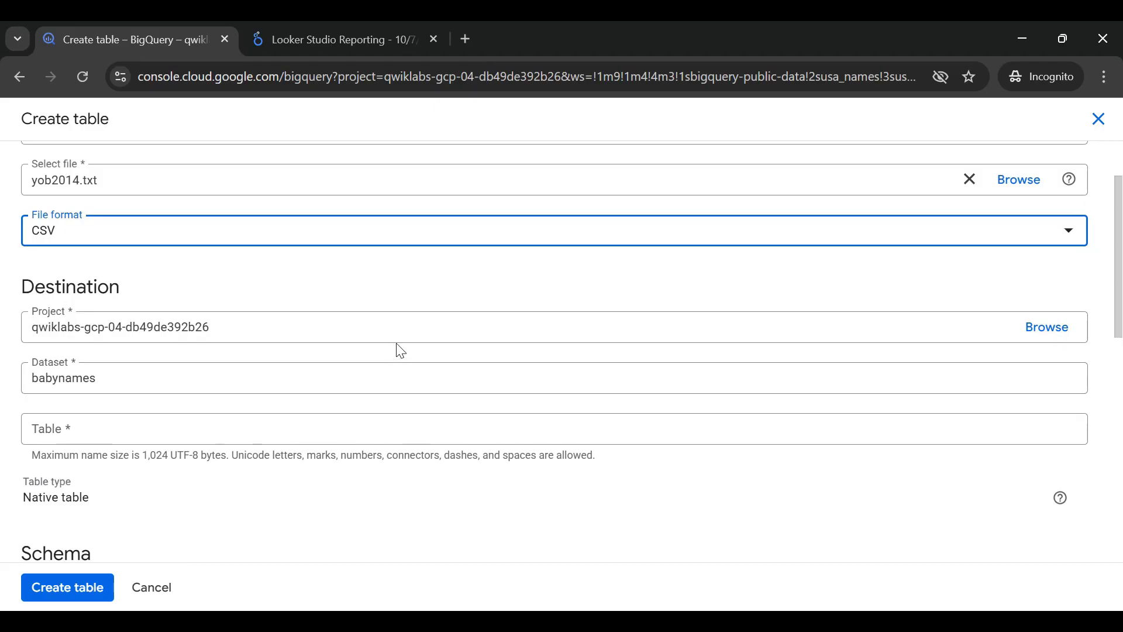
{"action": "scroll", "coordinate": [401, 351], "scroll_direction": "down", "scroll_amount": 2}
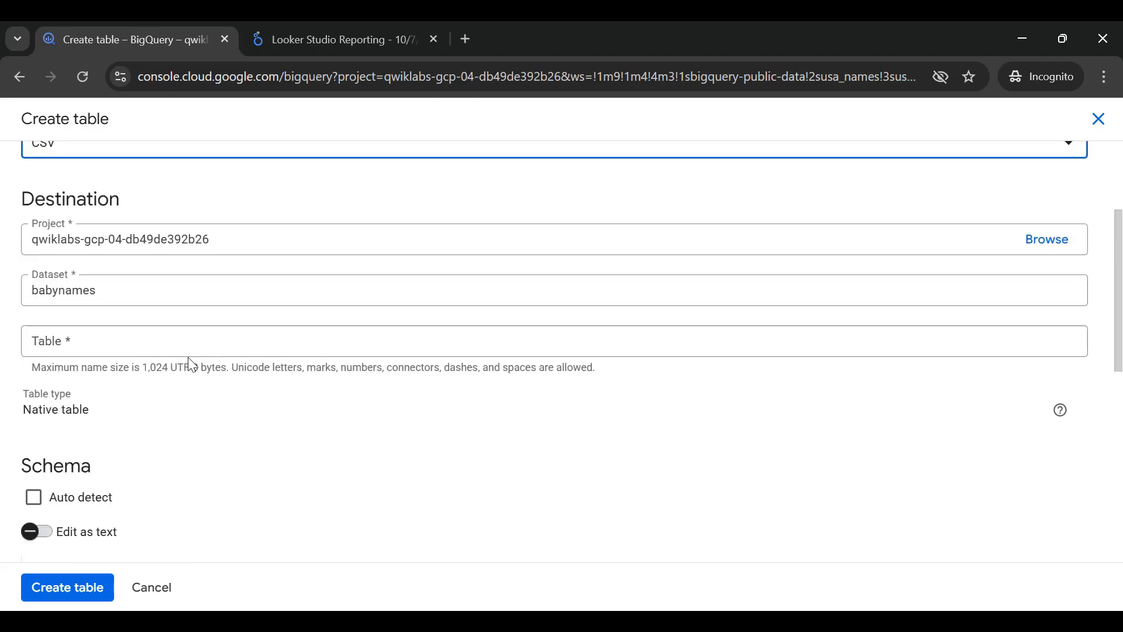
{"action": "left_click", "coordinate": [183, 340]}
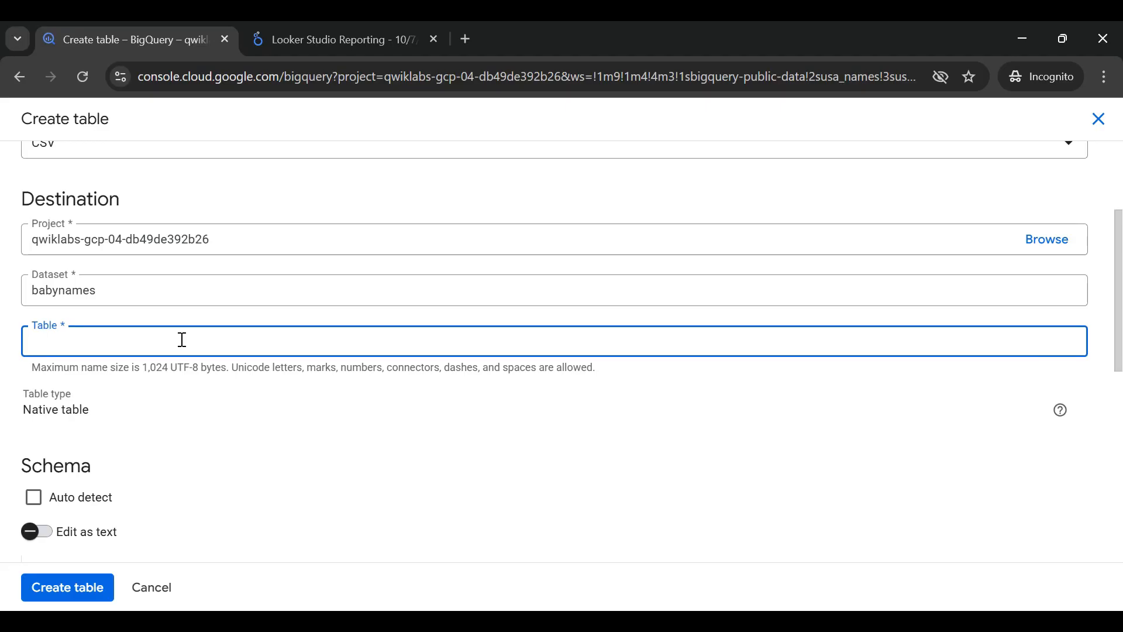
{"action": "type", "text": "names_2014"}
{"action": "scroll", "coordinate": [125, 414], "scroll_direction": "down", "scroll_amount": 3}
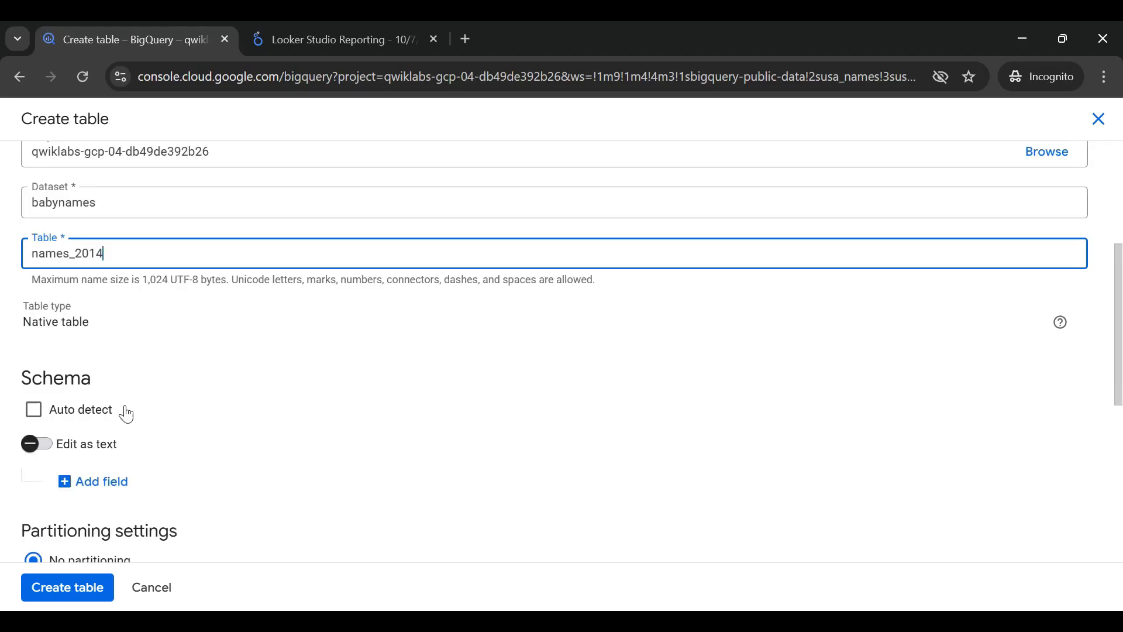
Define the schema as text with name:string,gender:string,count:integer and create the table.
{"action": "left_click", "coordinate": [1087, 213]}
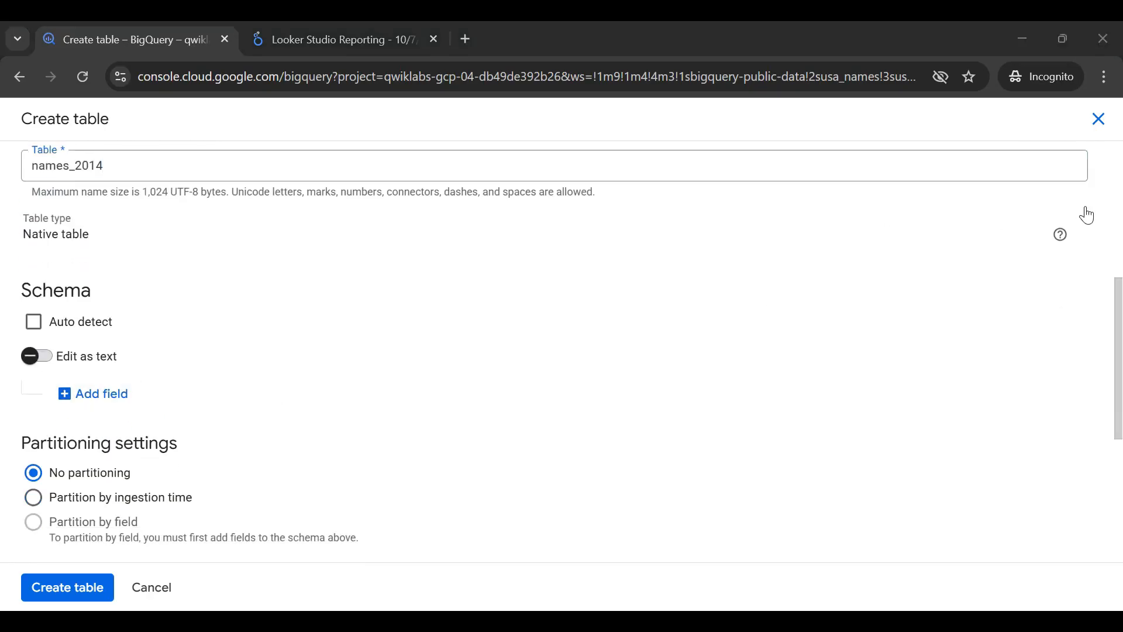
{"action": "left_click", "coordinate": [52, 361]}
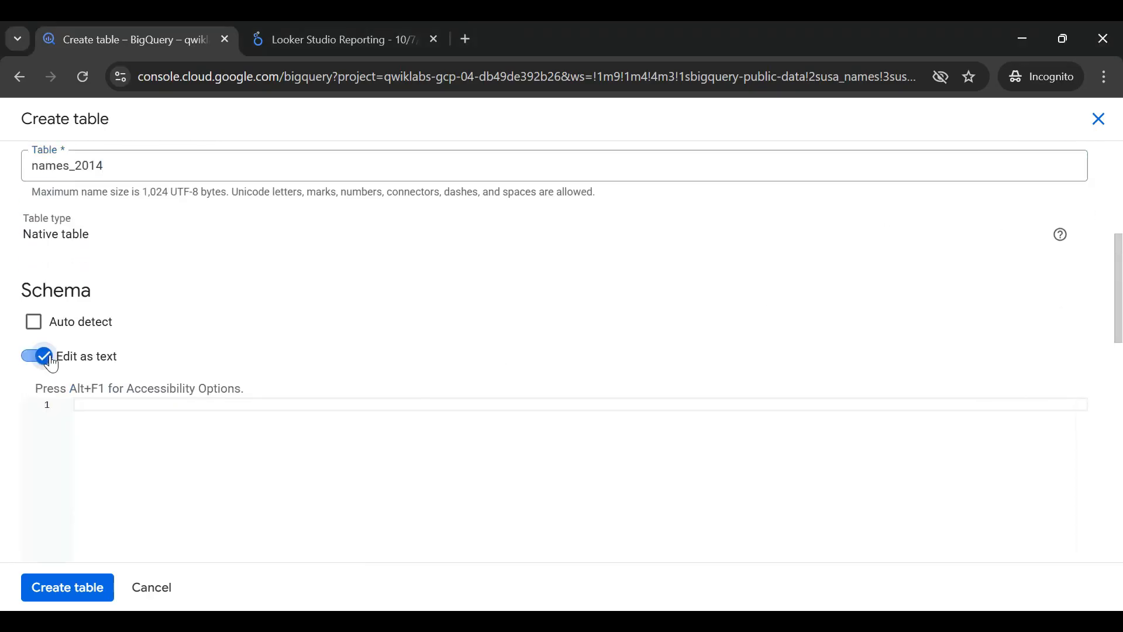
{"action": "left_click", "coordinate": [115, 407]}
{"action": "type", "text": "name:string,gender:string,count:integer"}
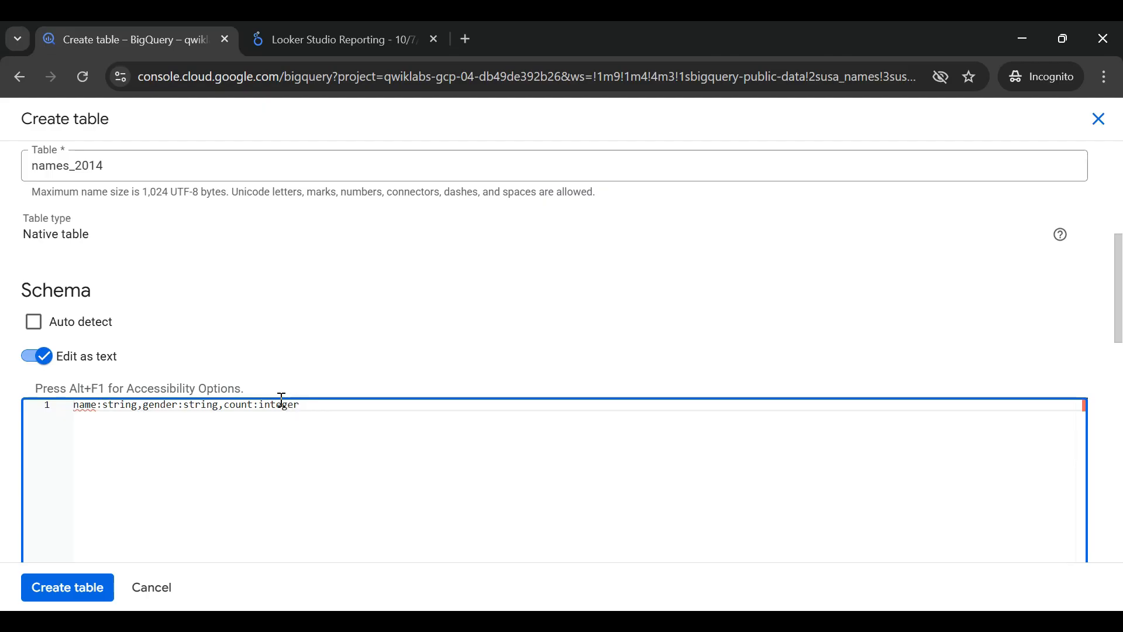
{"action": "left_click", "coordinate": [75, 596]}
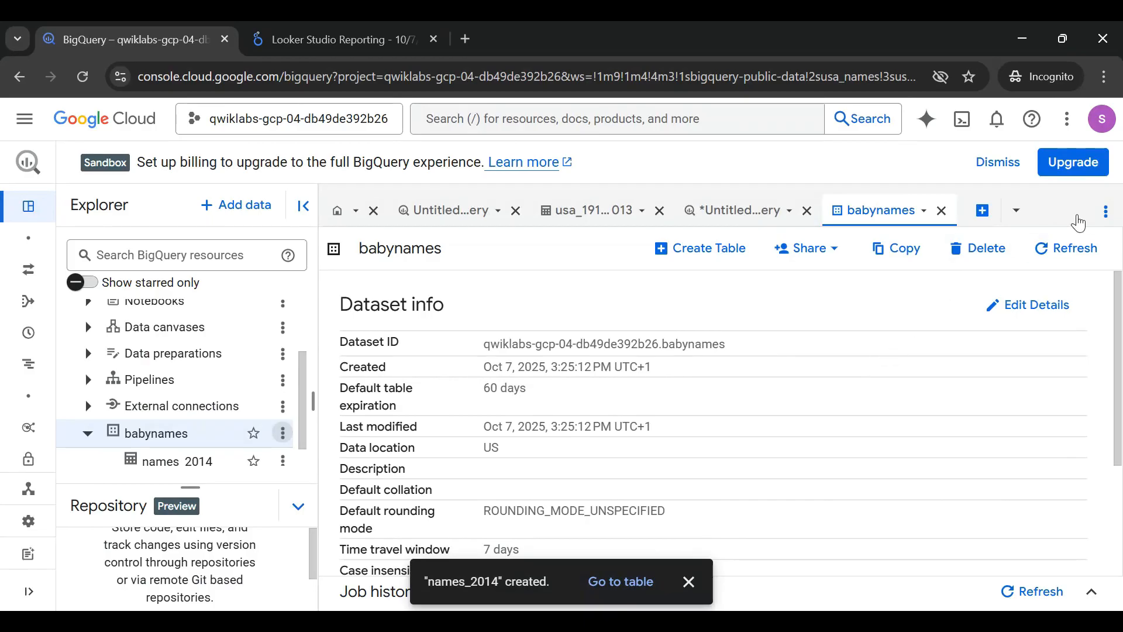
Open the names_2014 table and examine its schema, previewed rows and row count.
{"action": "left_click", "coordinate": [631, 590]}
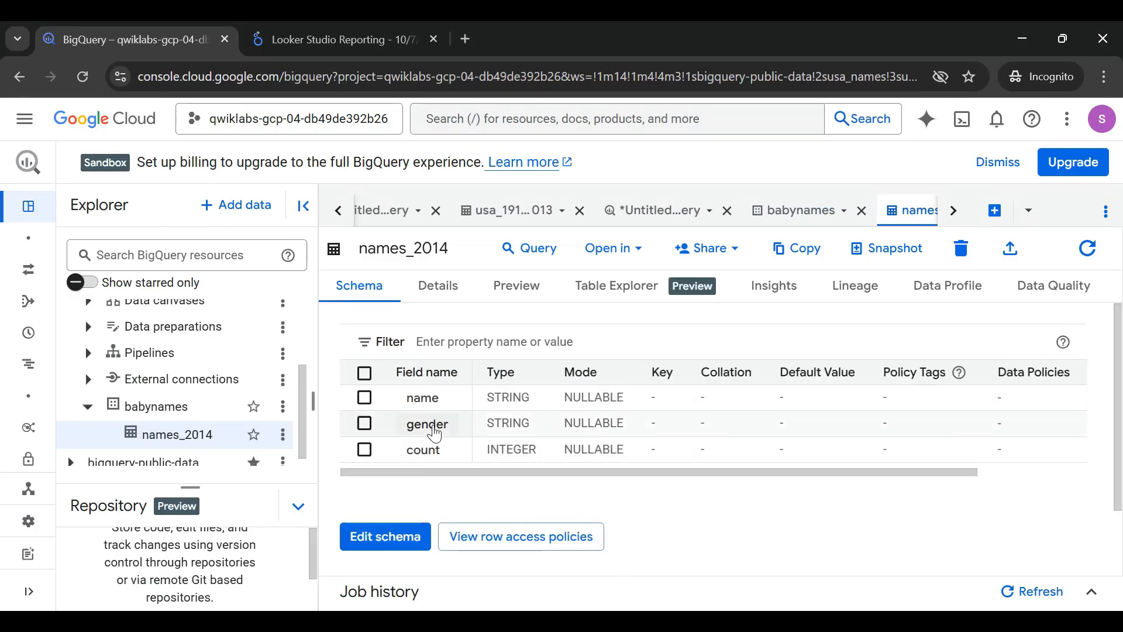
{"action": "left_click", "coordinate": [531, 295]}
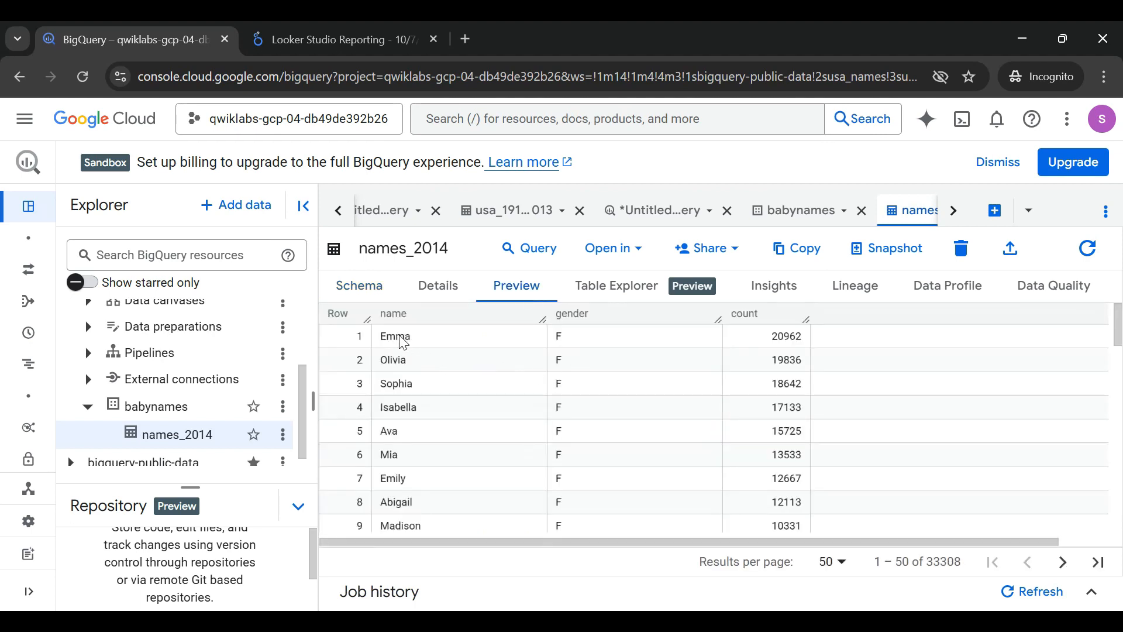
{"action": "scroll", "coordinate": [441, 404], "scroll_direction": "down", "scroll_amount": 3}
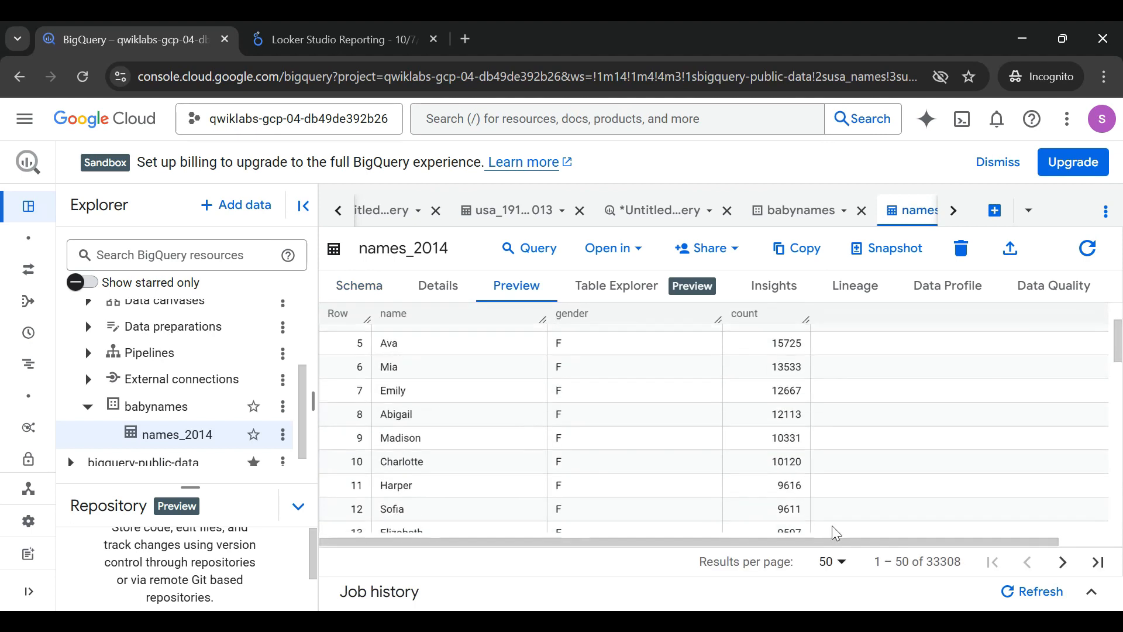
{"action": "left_click_drag", "start_coordinate": [929, 563], "coordinate": [960, 564]}
{"action": "left_click", "coordinate": [950, 562]}
Query babynames.names_2014 for name and count where gender = 'M', ordered by count descending with a limit of 5.
{"action": "left_click", "coordinate": [536, 256]}
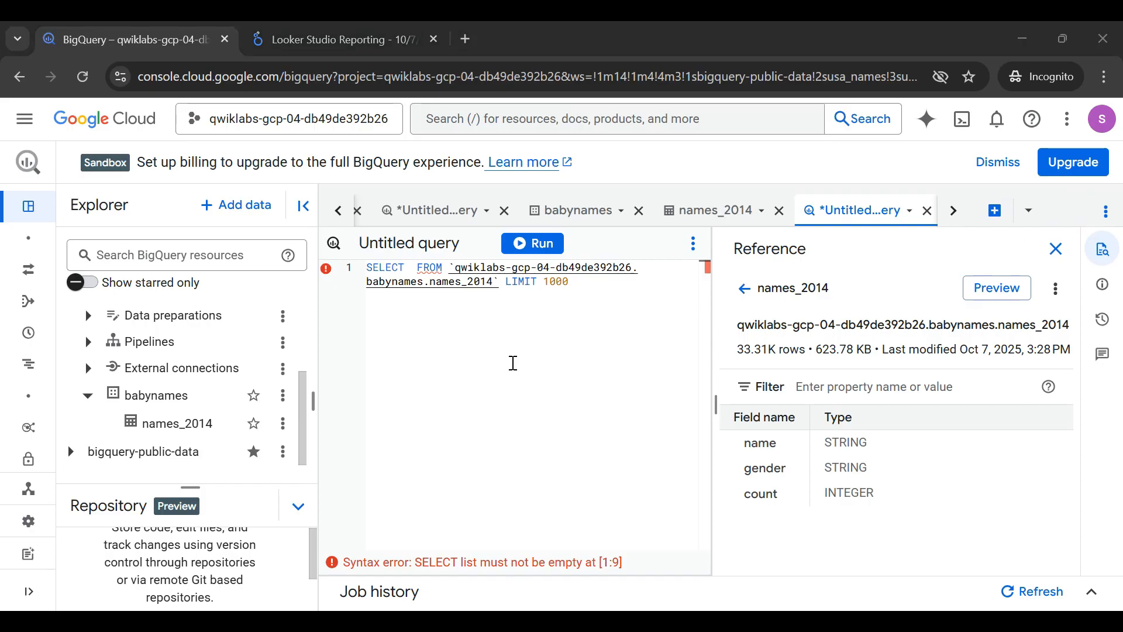
{"action": "left_click", "coordinate": [518, 340]}
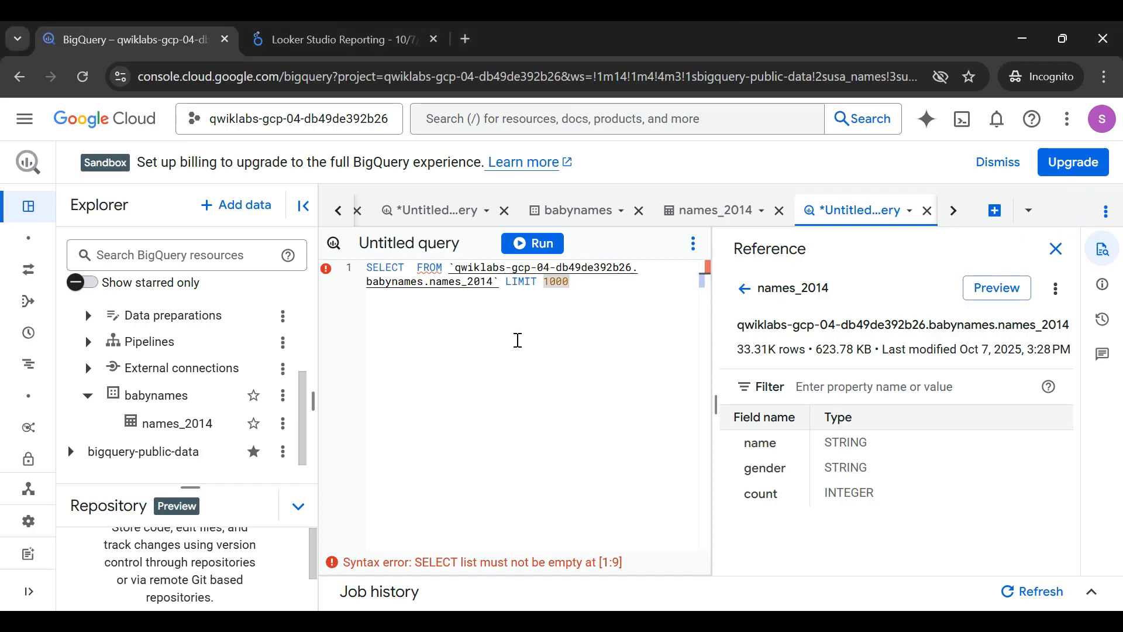
{"action": "key", "text": "ctrl+a"}
{"action": "type", "text": "SELECT   name, count FROM   `babynames.names_2014` WHERE   gender = 'M' ORDER BY count DESC LIMIT 5"}
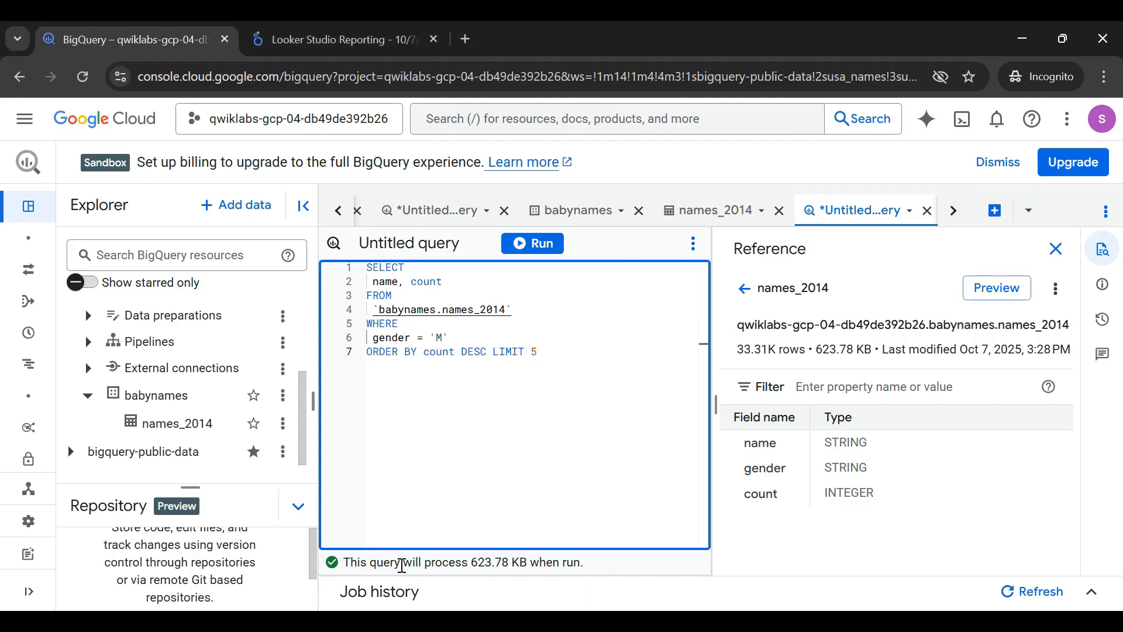
{"action": "left_click", "coordinate": [512, 243]}
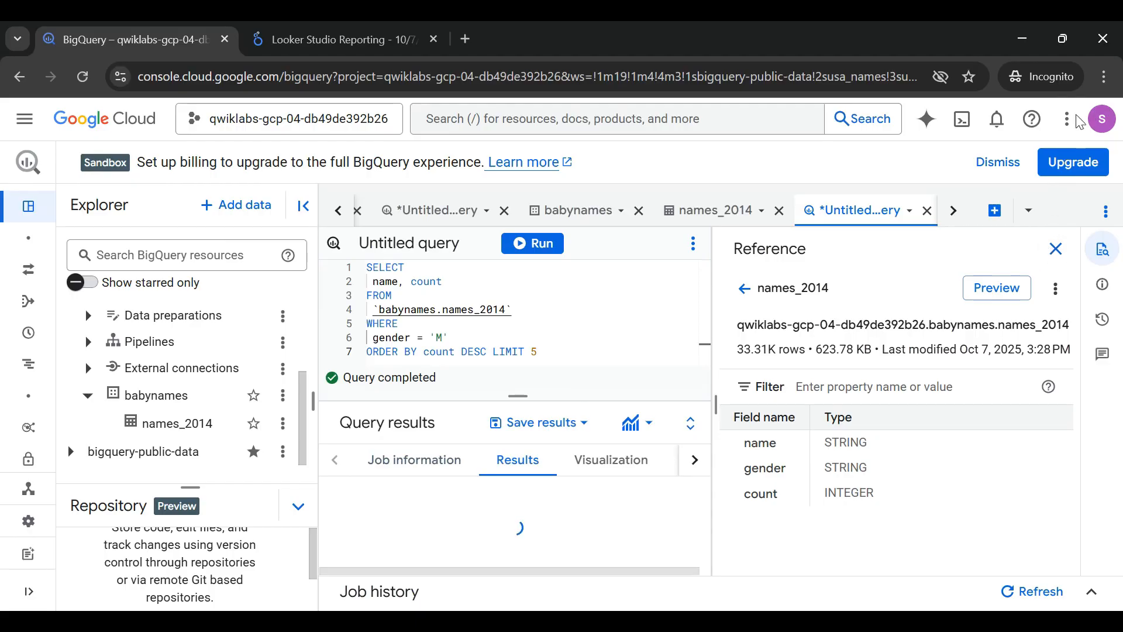
Close the reference pane, expand the query results, open them in Looker Studio and acknowledge the data access review.
{"action": "left_click", "coordinate": [1057, 250]}
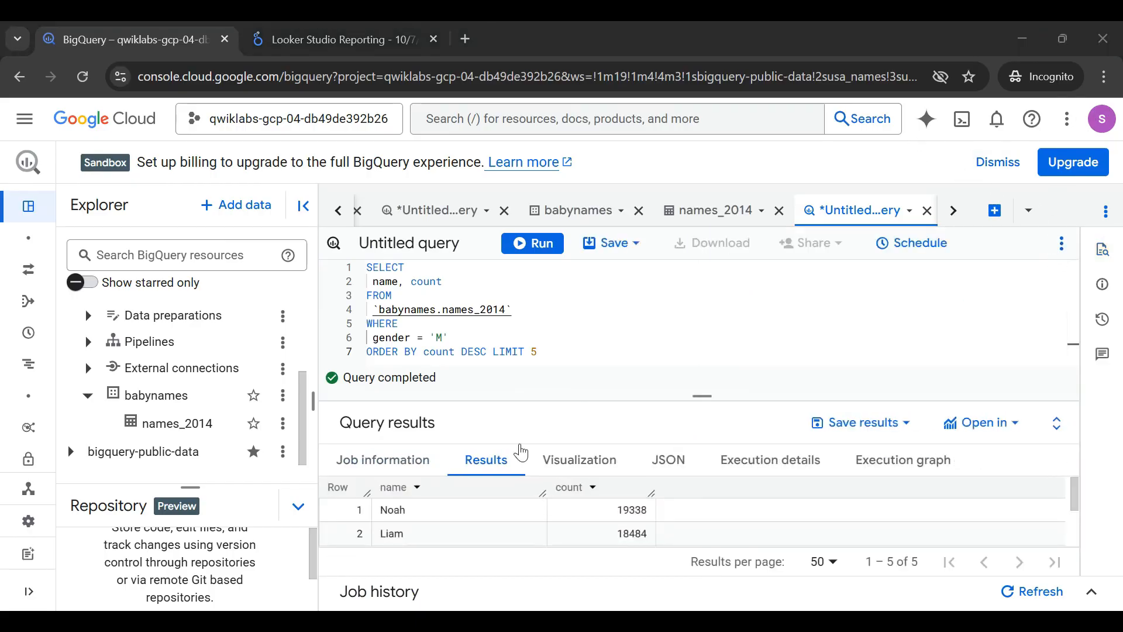
{"action": "left_click", "coordinate": [1057, 423]}
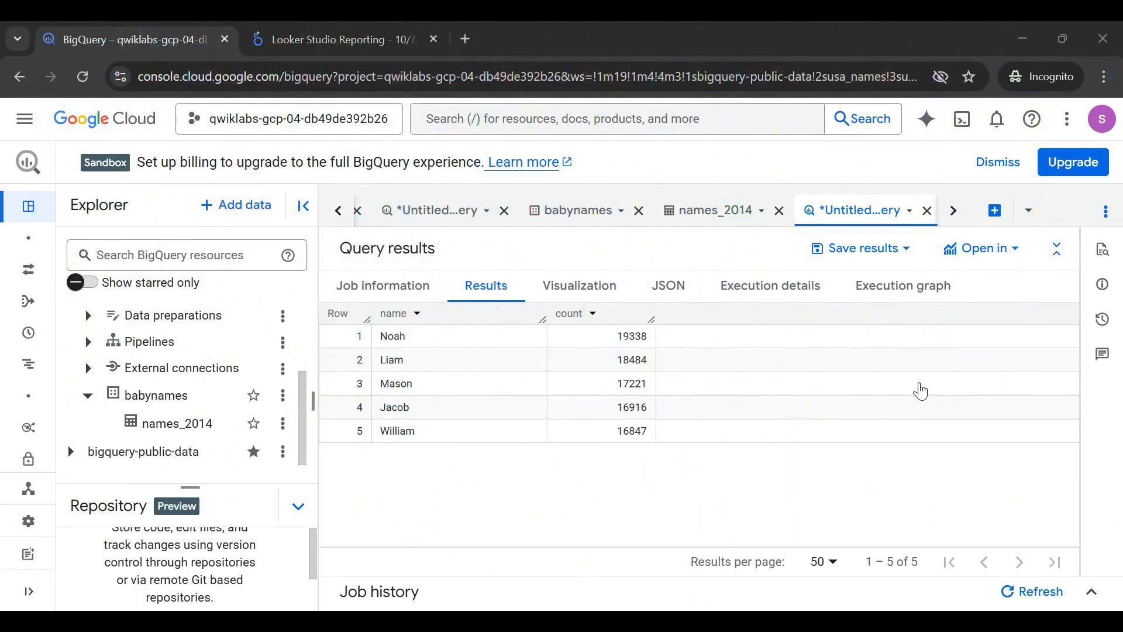
{"action": "left_click", "coordinate": [1007, 255]}
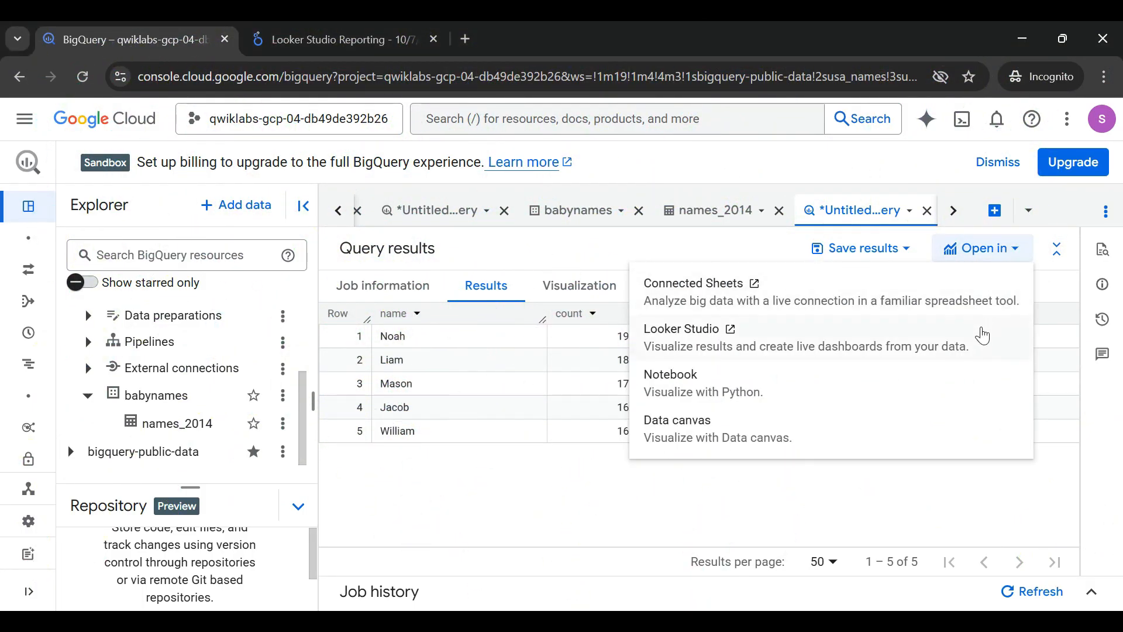
{"action": "left_click", "coordinate": [963, 349]}
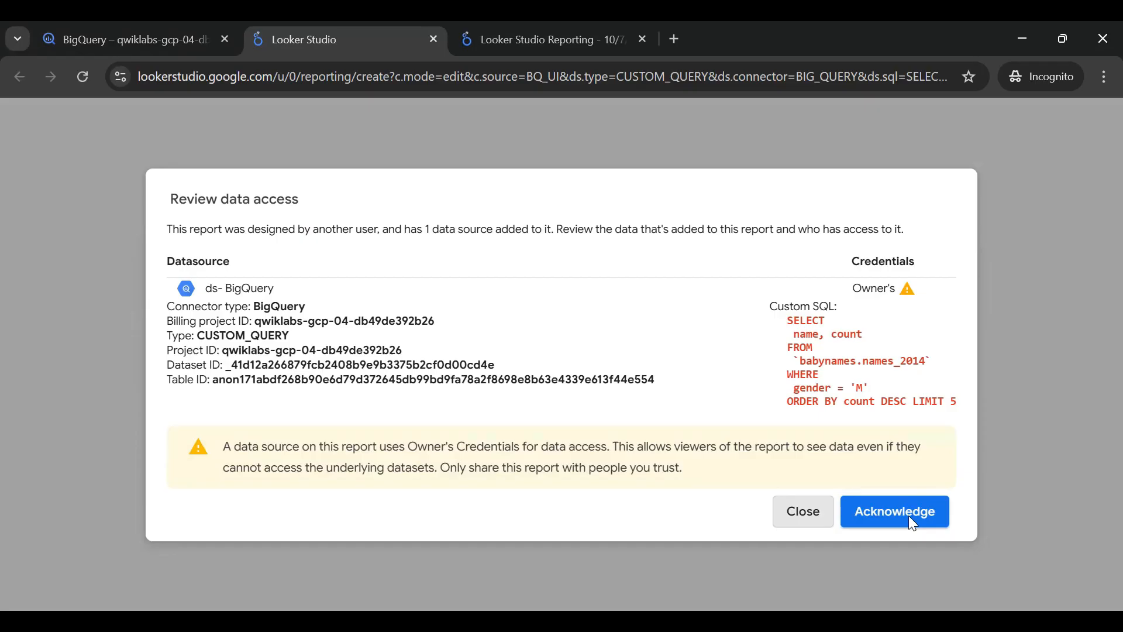
{"action": "left_click", "coordinate": [910, 522]}
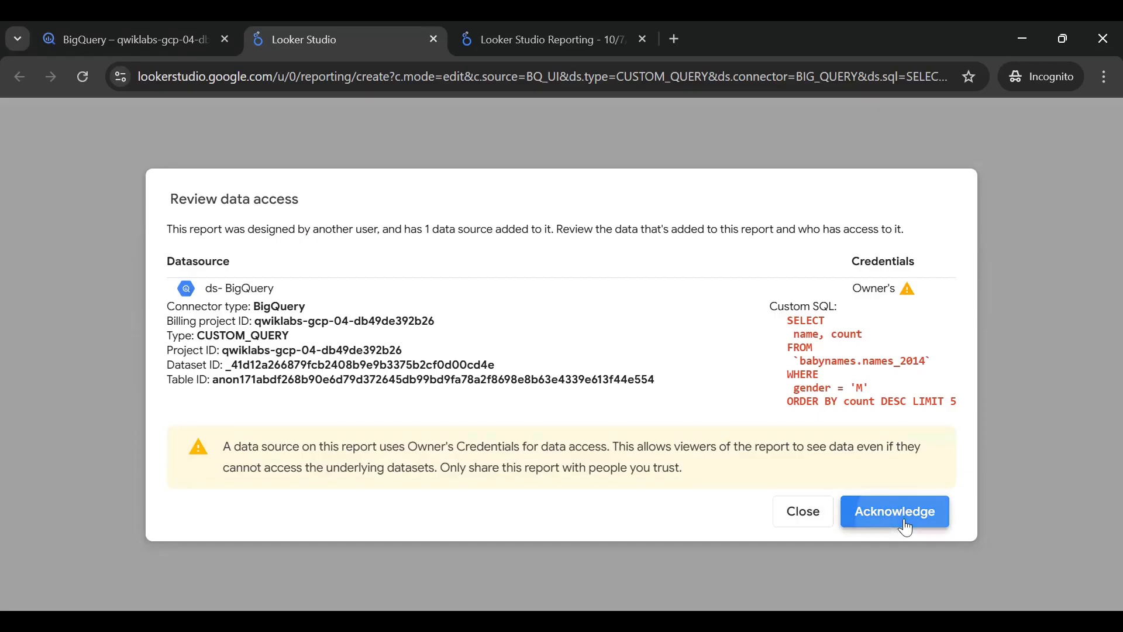